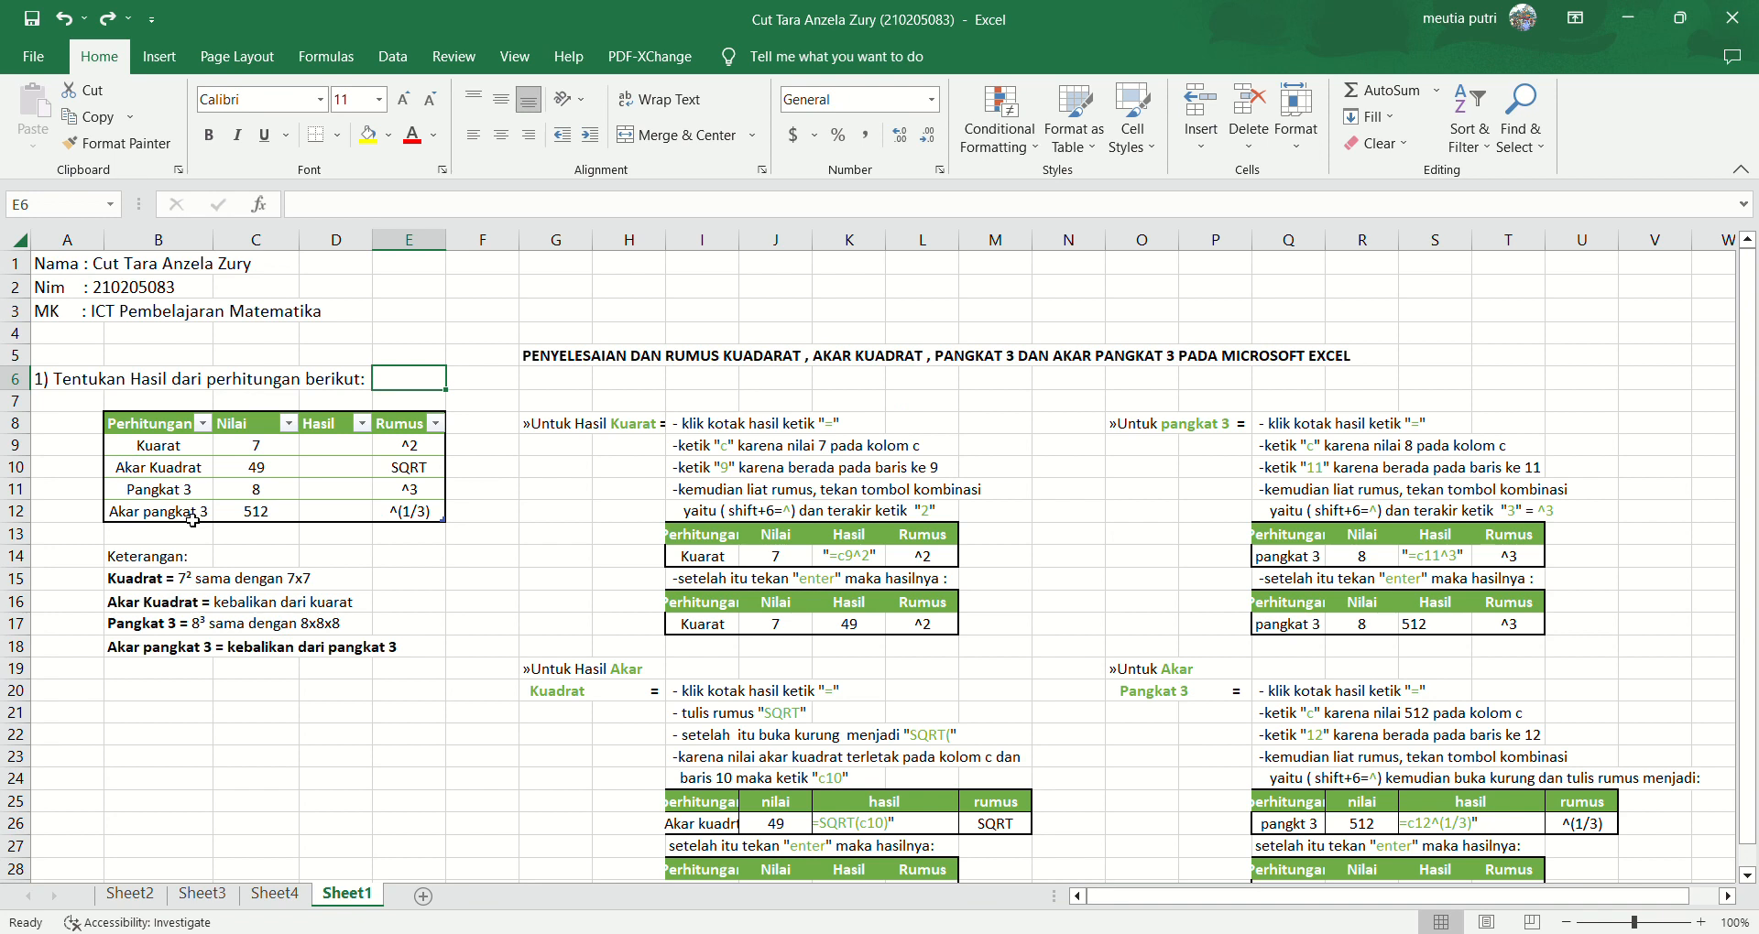
drag(192, 518, 195, 579)
click(187, 586)
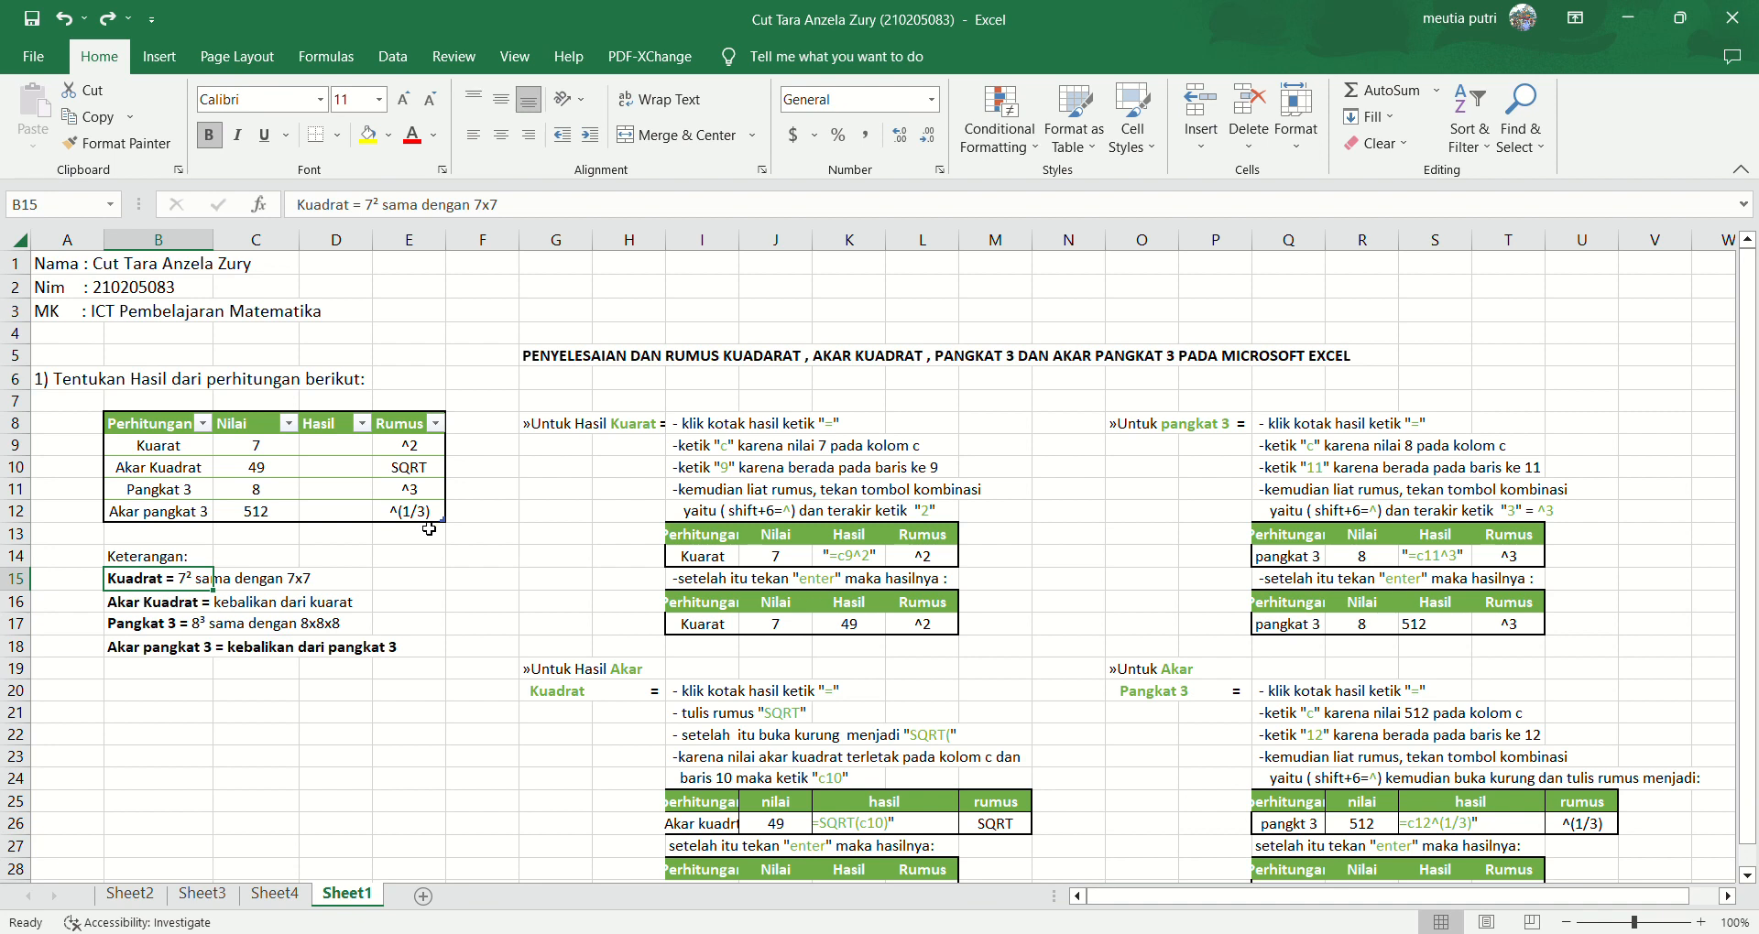
- Enter the formula =C9^2 as the Kuarat result in D9, and undo its automatic fill down the Hasil column
click(324, 456)
double_click(324, 456)
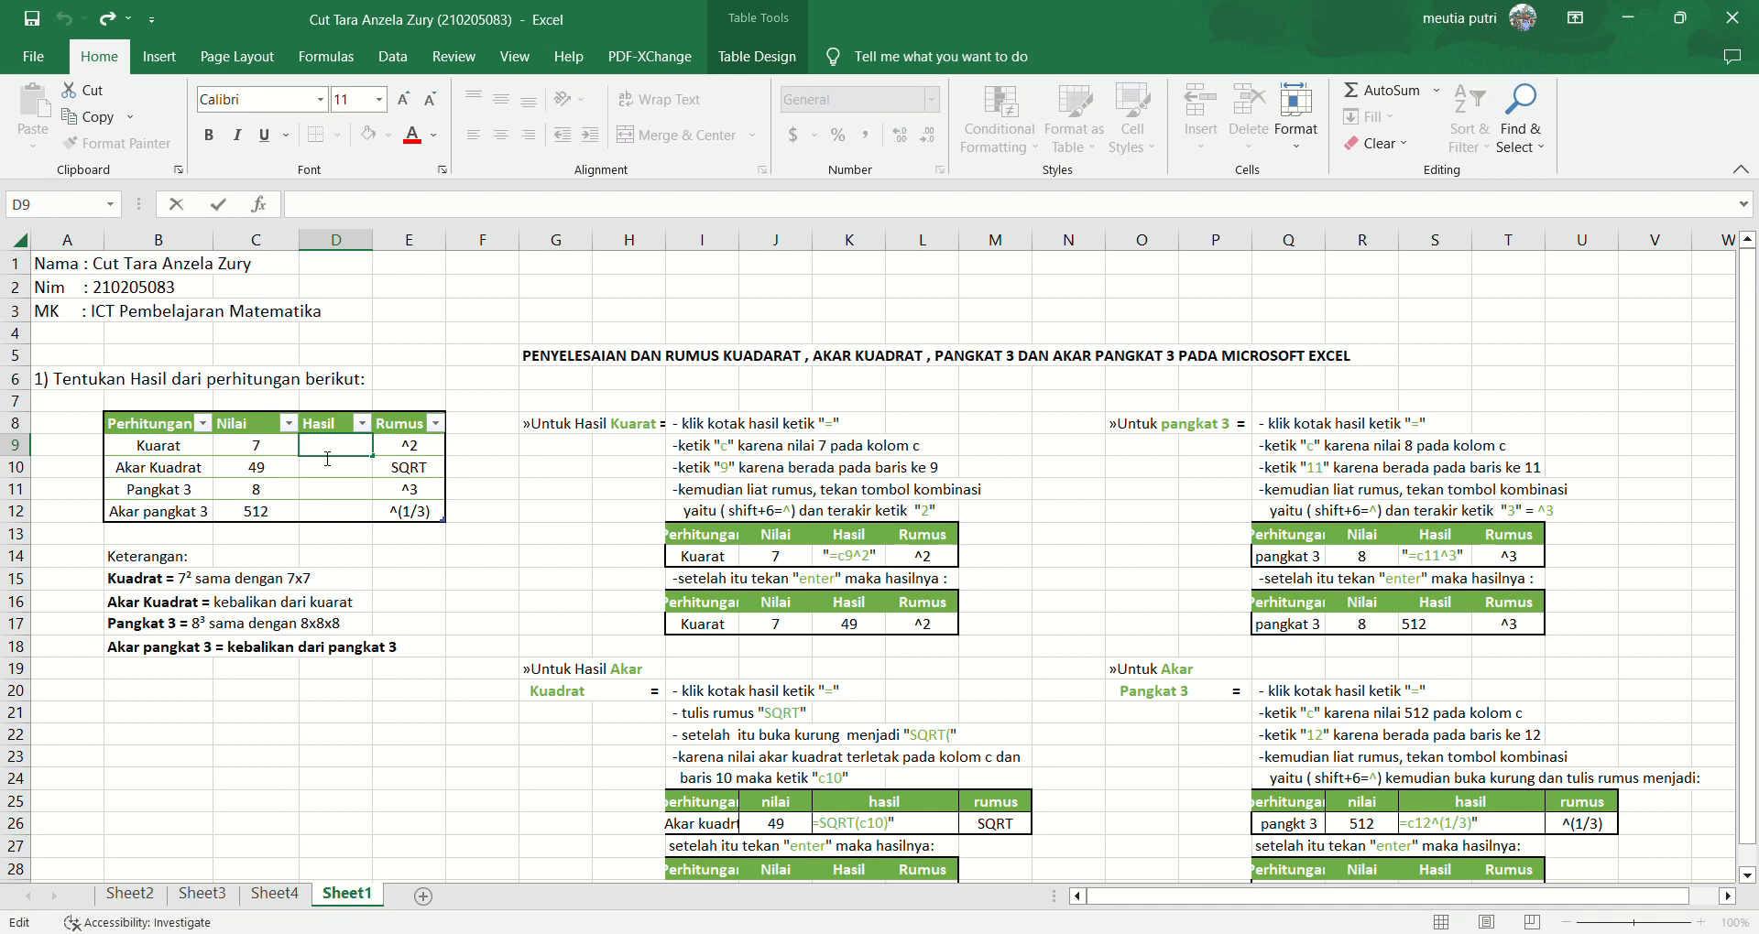
text(=)
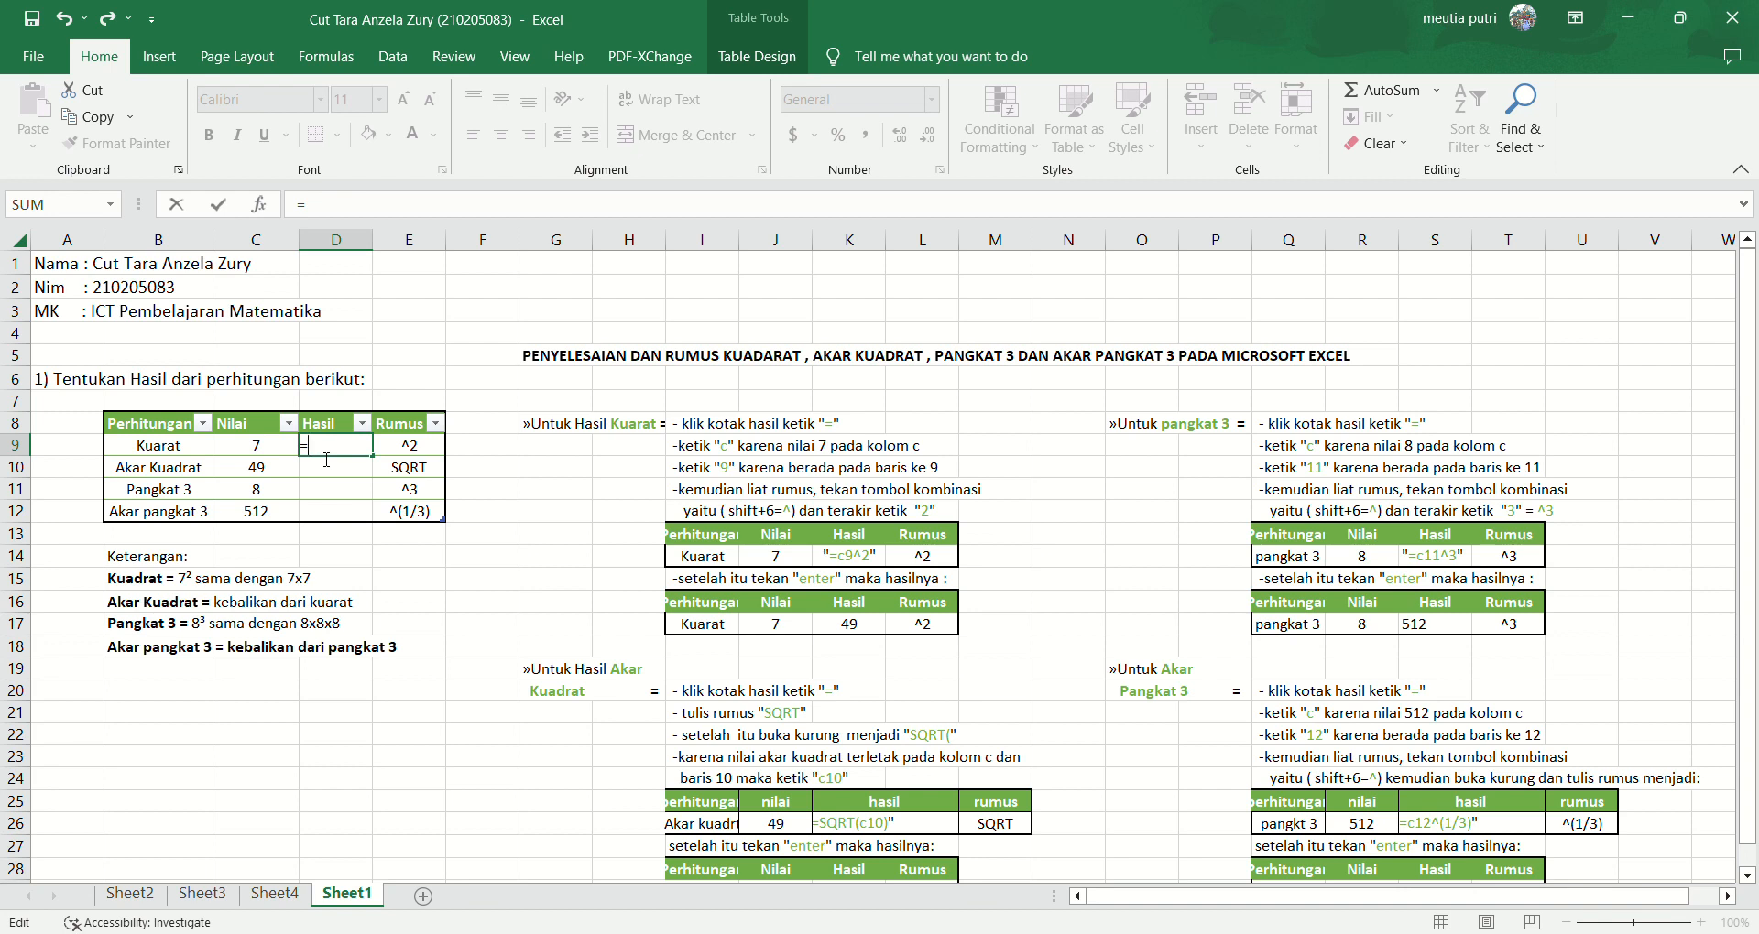
text(D)
key(BackSpace)
key(BackSpace)
text(=)
key(BackSpace)
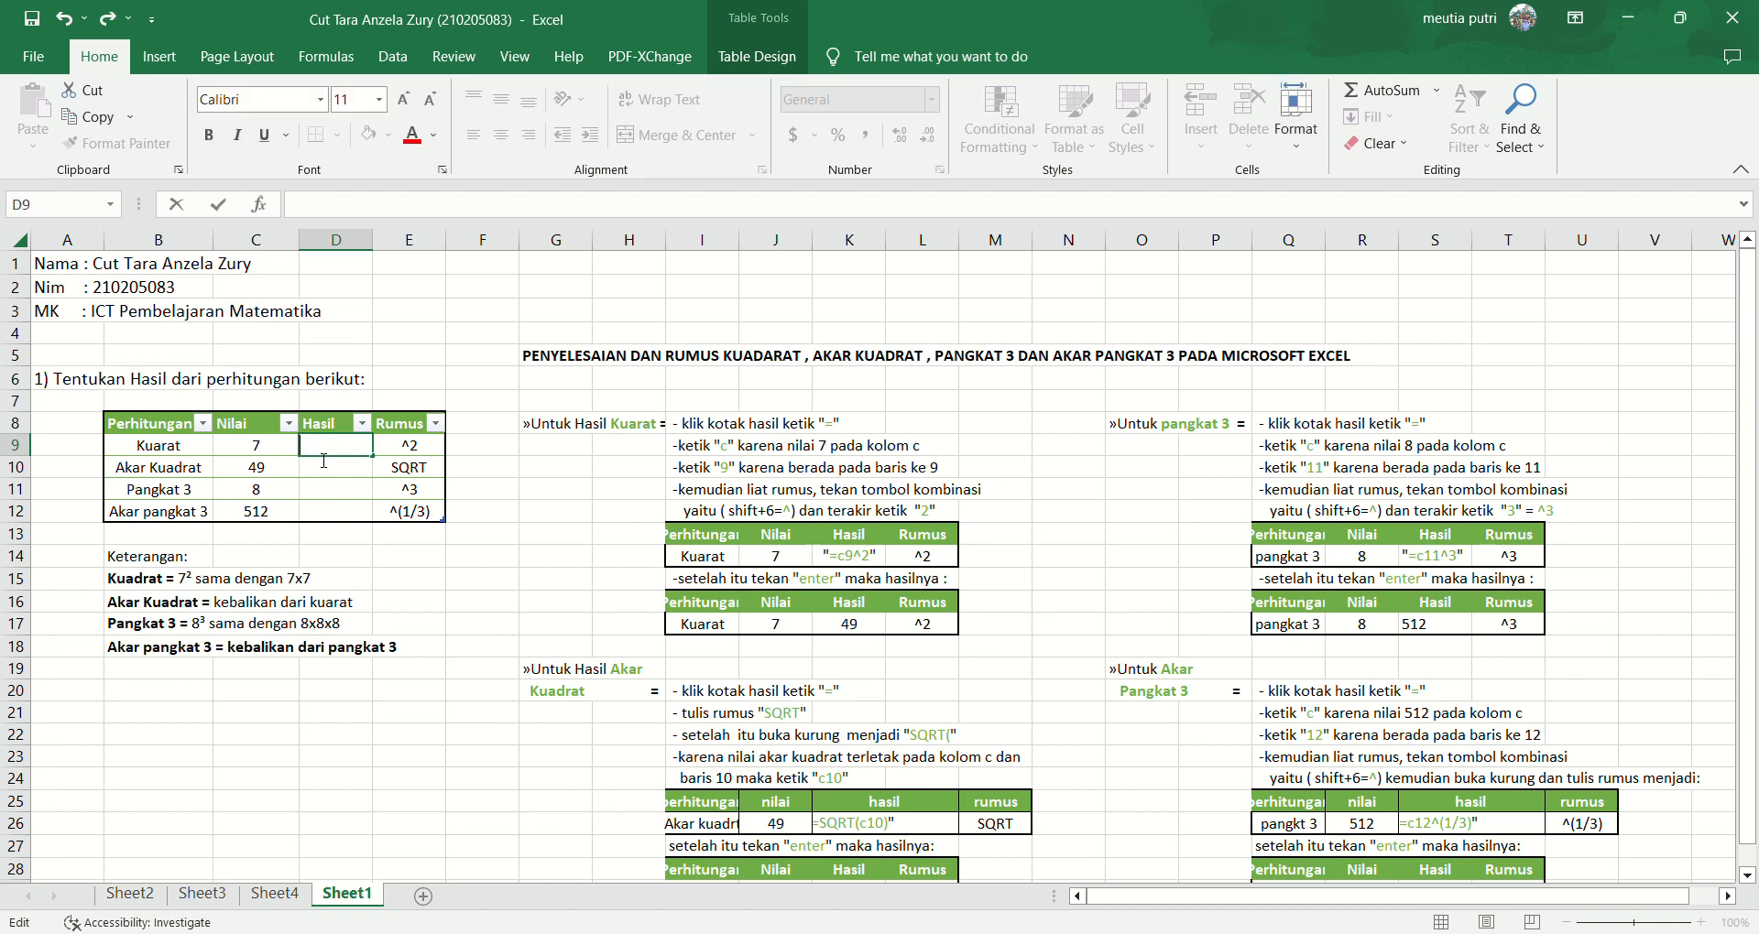
text(D)
key(BackSpace)
text(=)
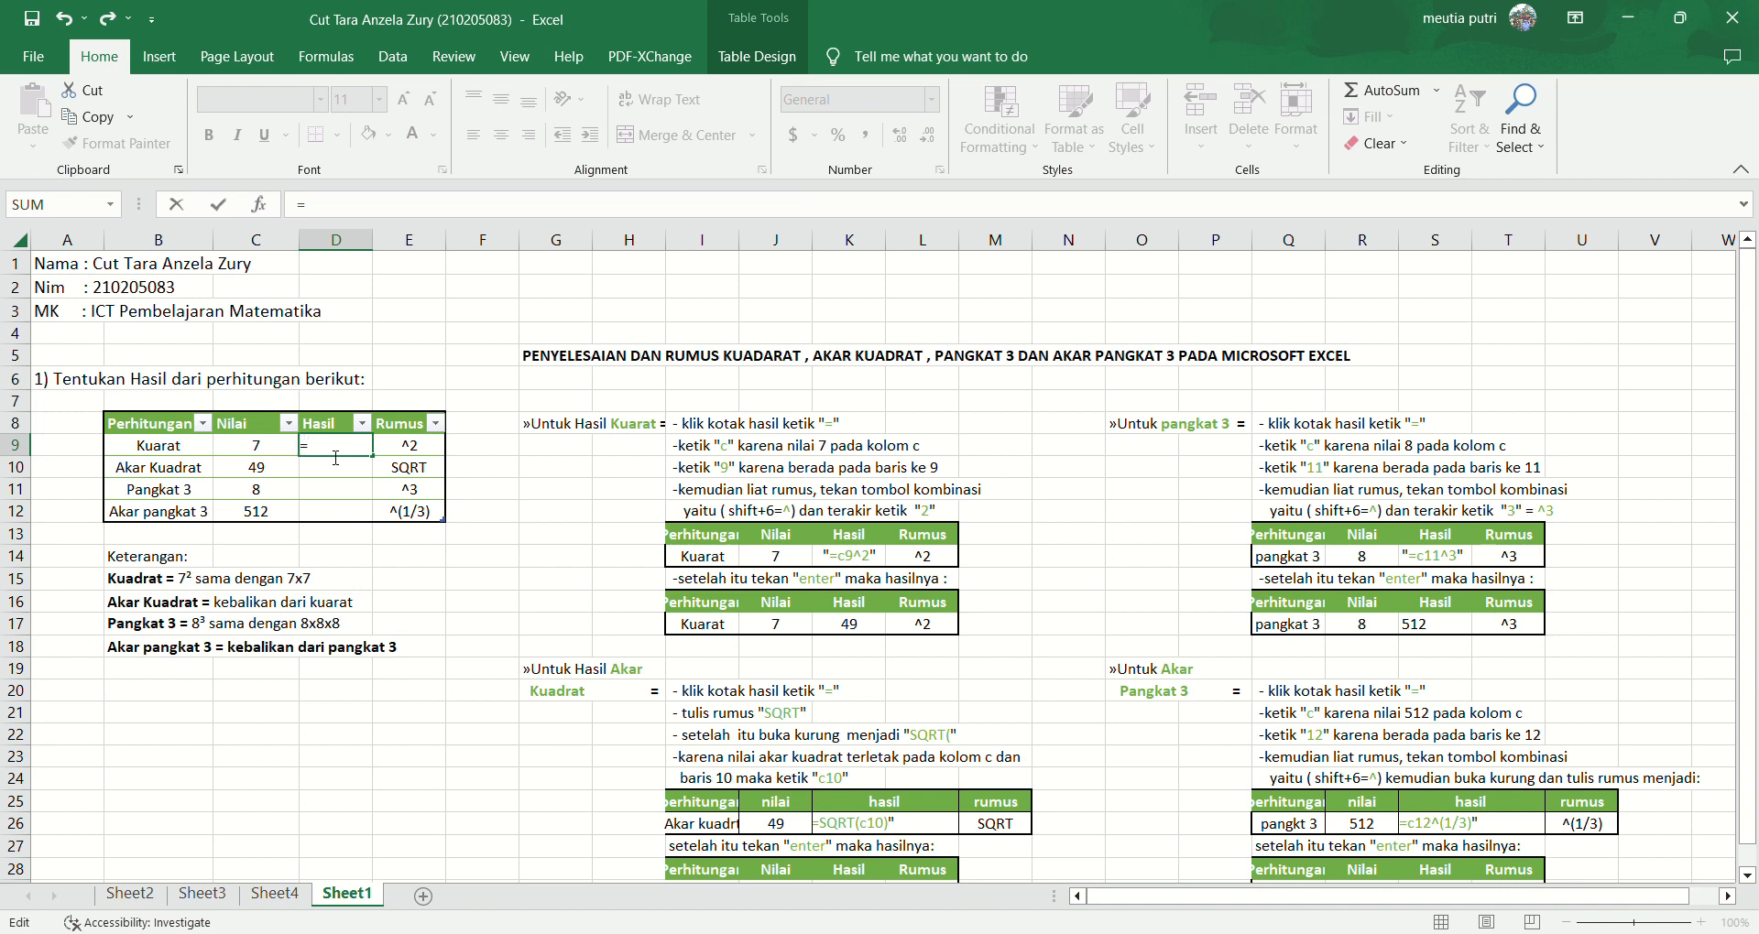
text(C)
text(9^2)
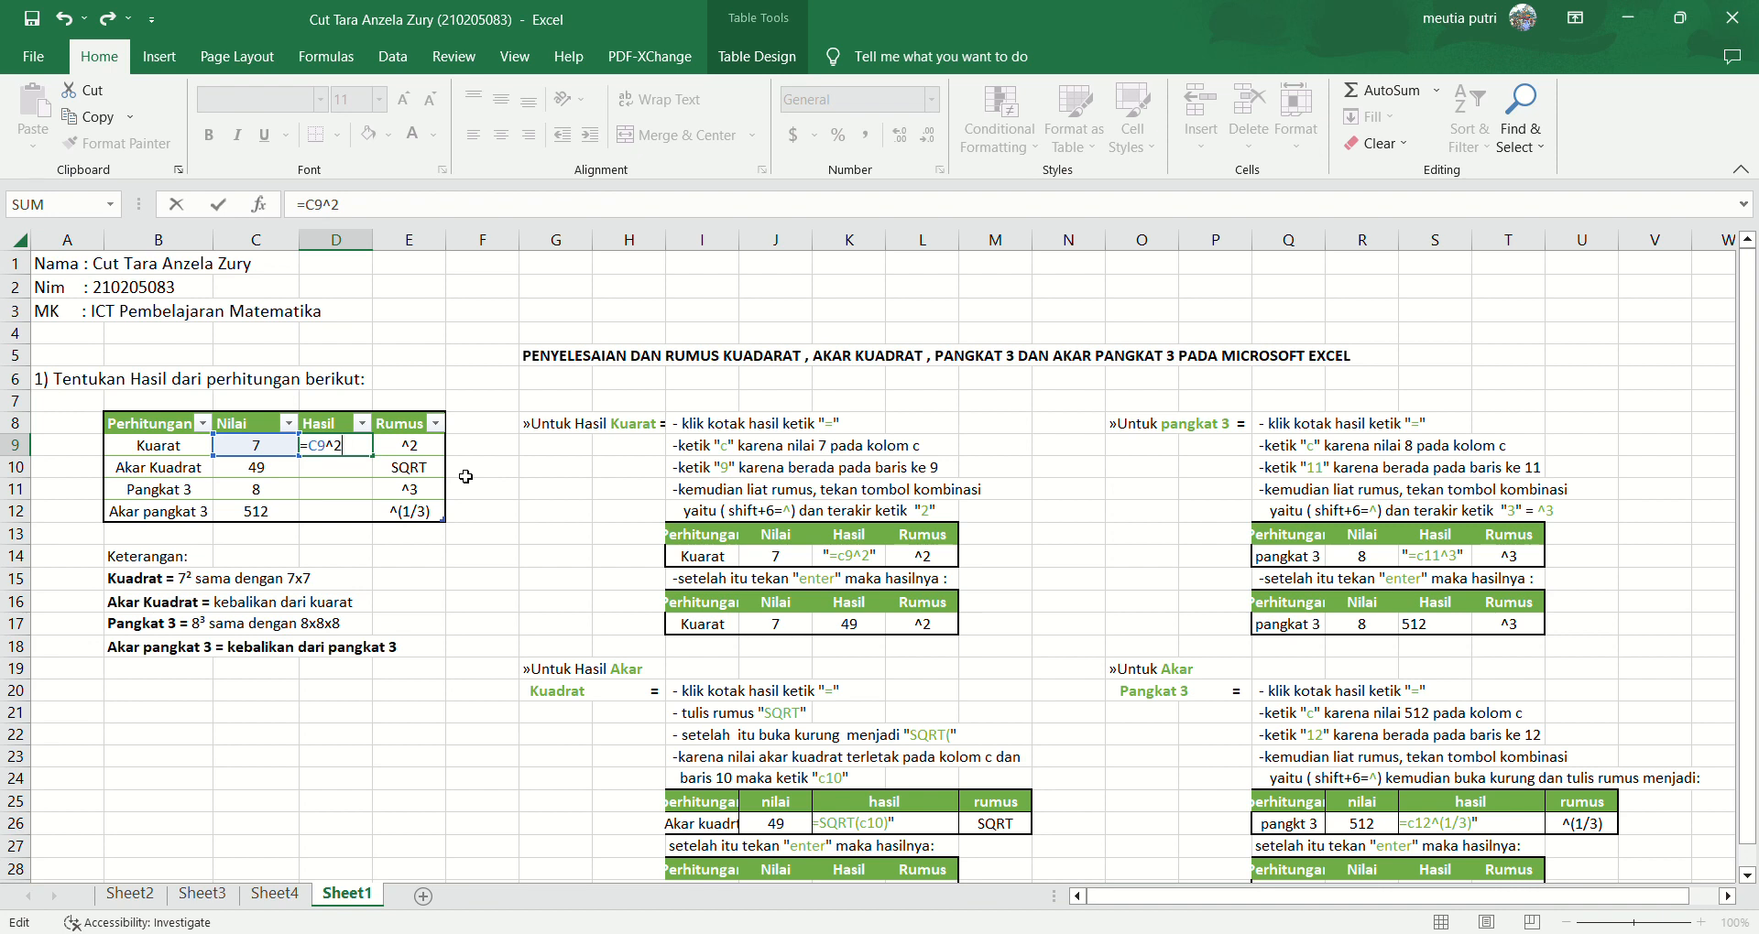
key(Return)
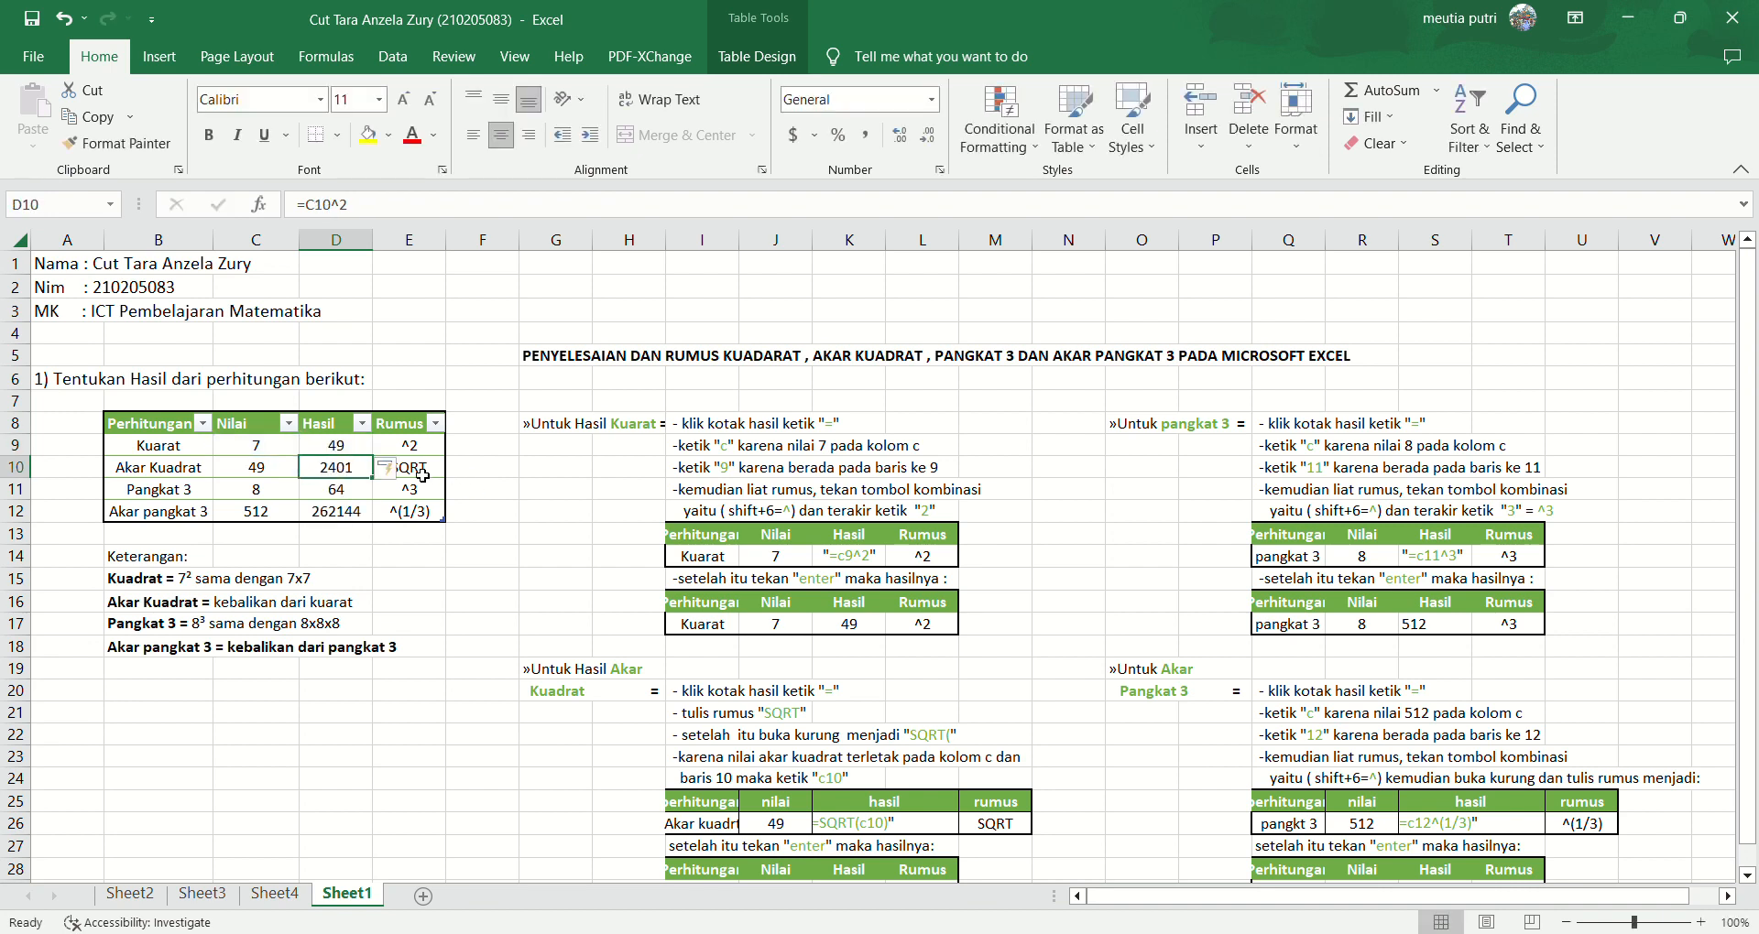
key(ctrl+z)
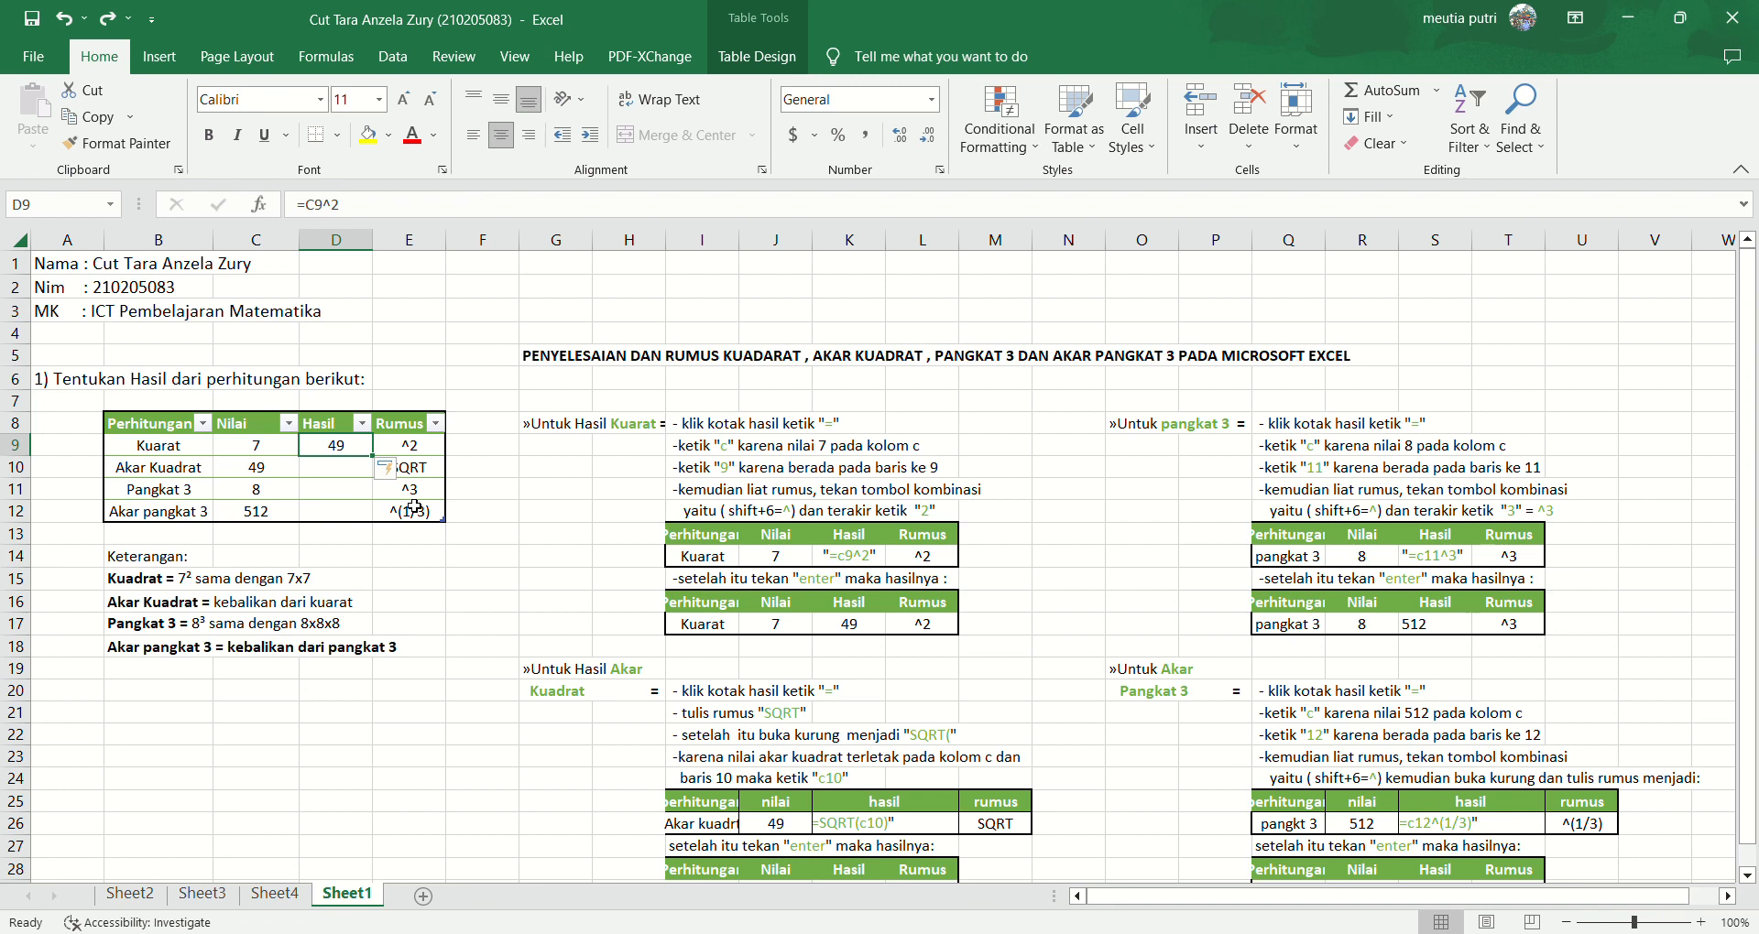
- Enter the square root formula =SQRT(C10) as the Akar Kuadrat result in D10
click(355, 478)
double_click(355, 478)
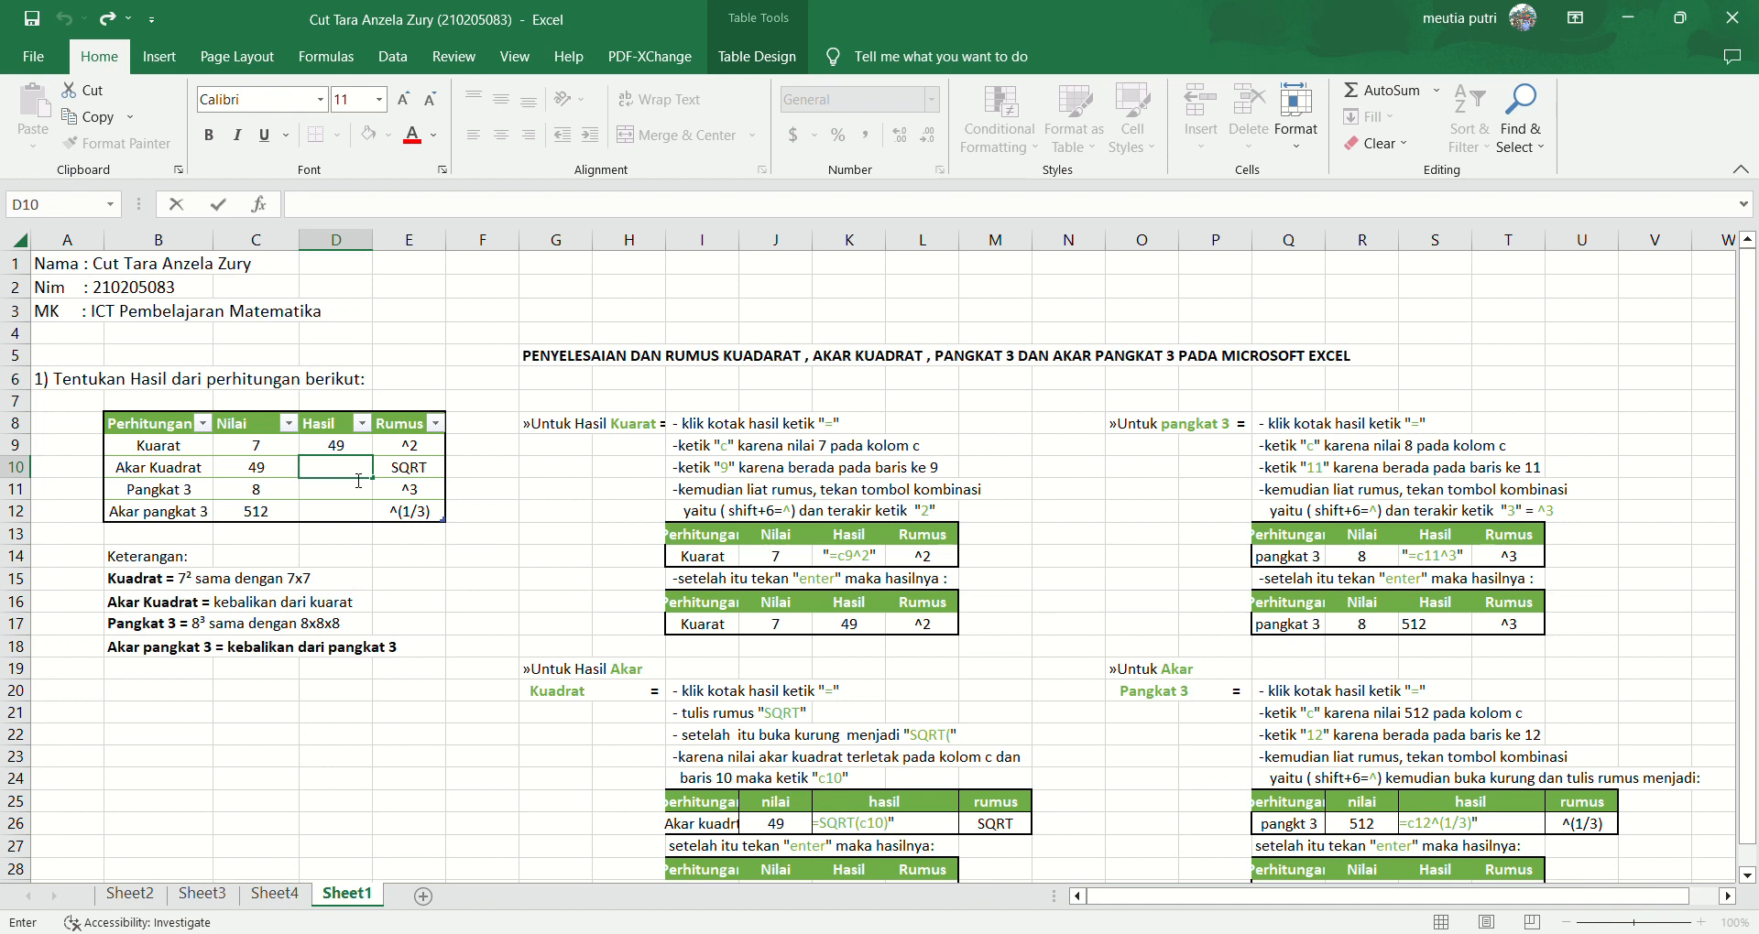
text(=)
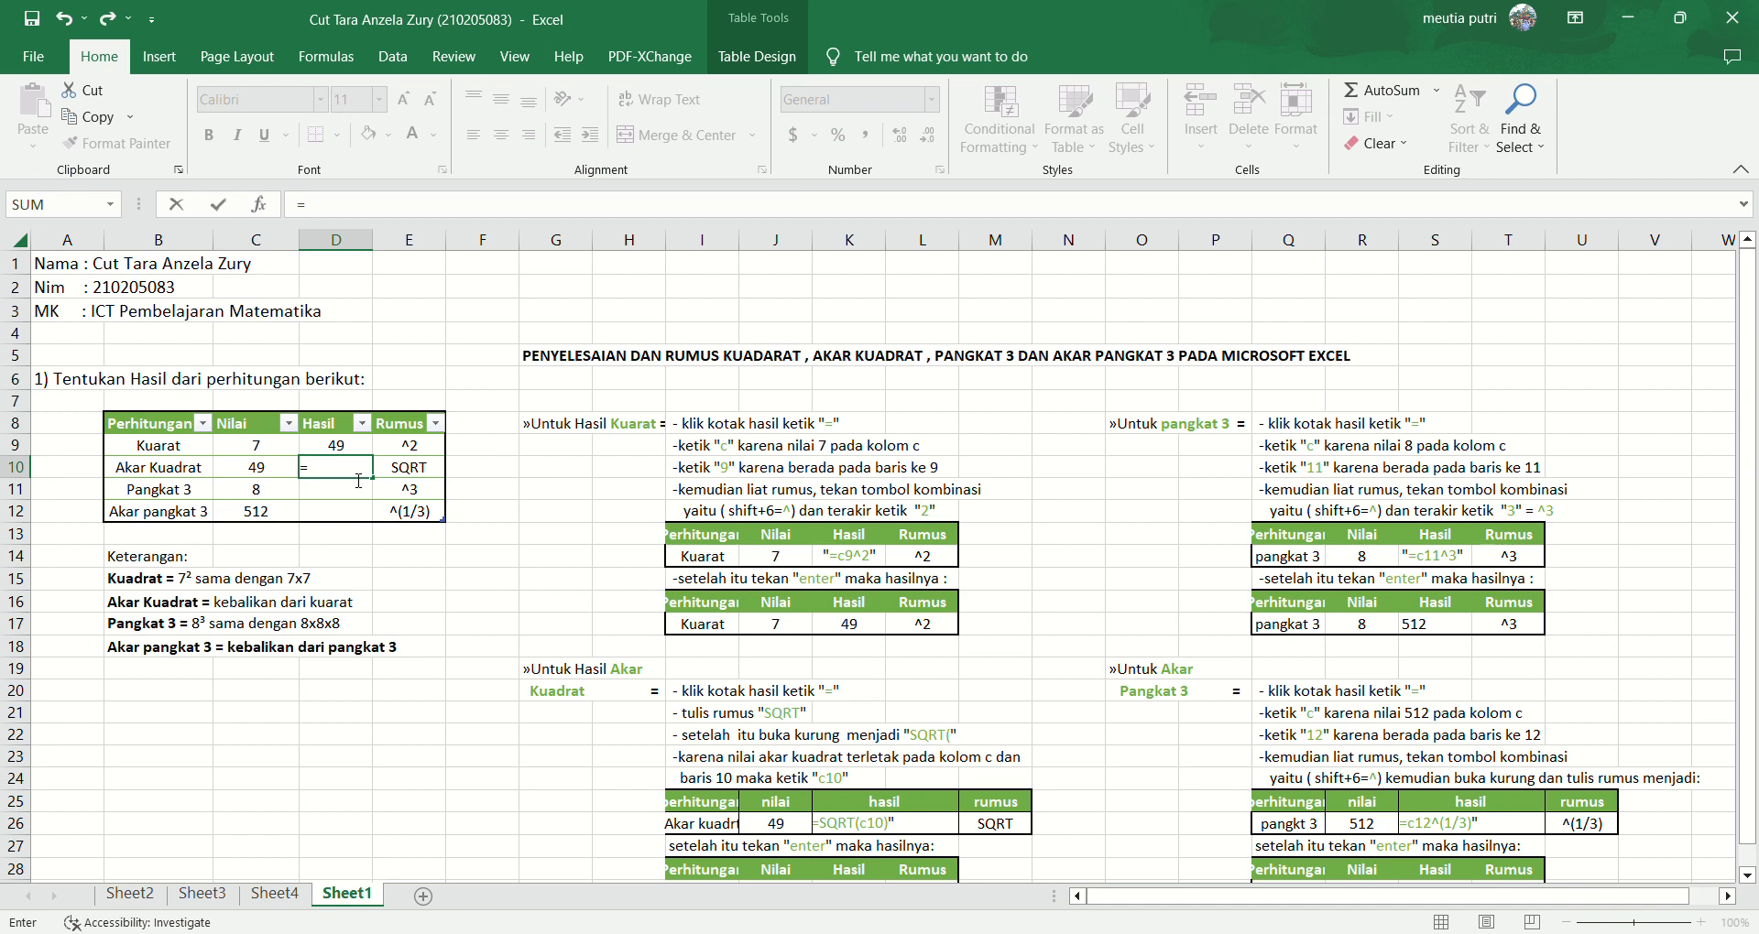
text(SQRT()
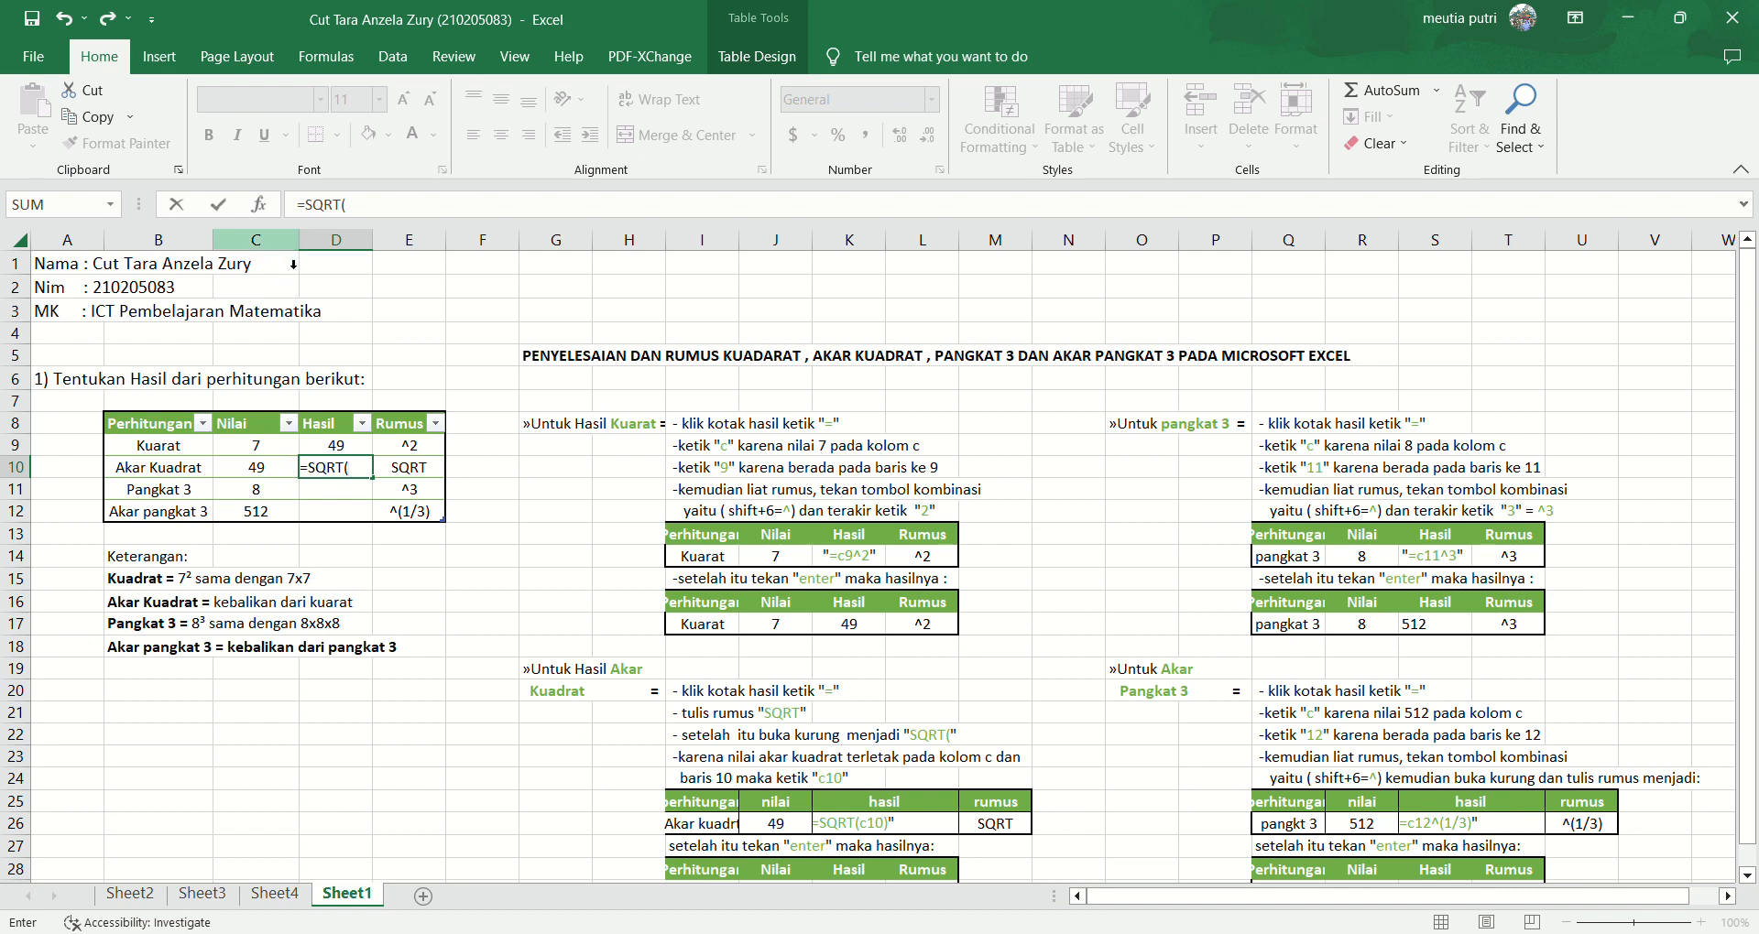
text(c)
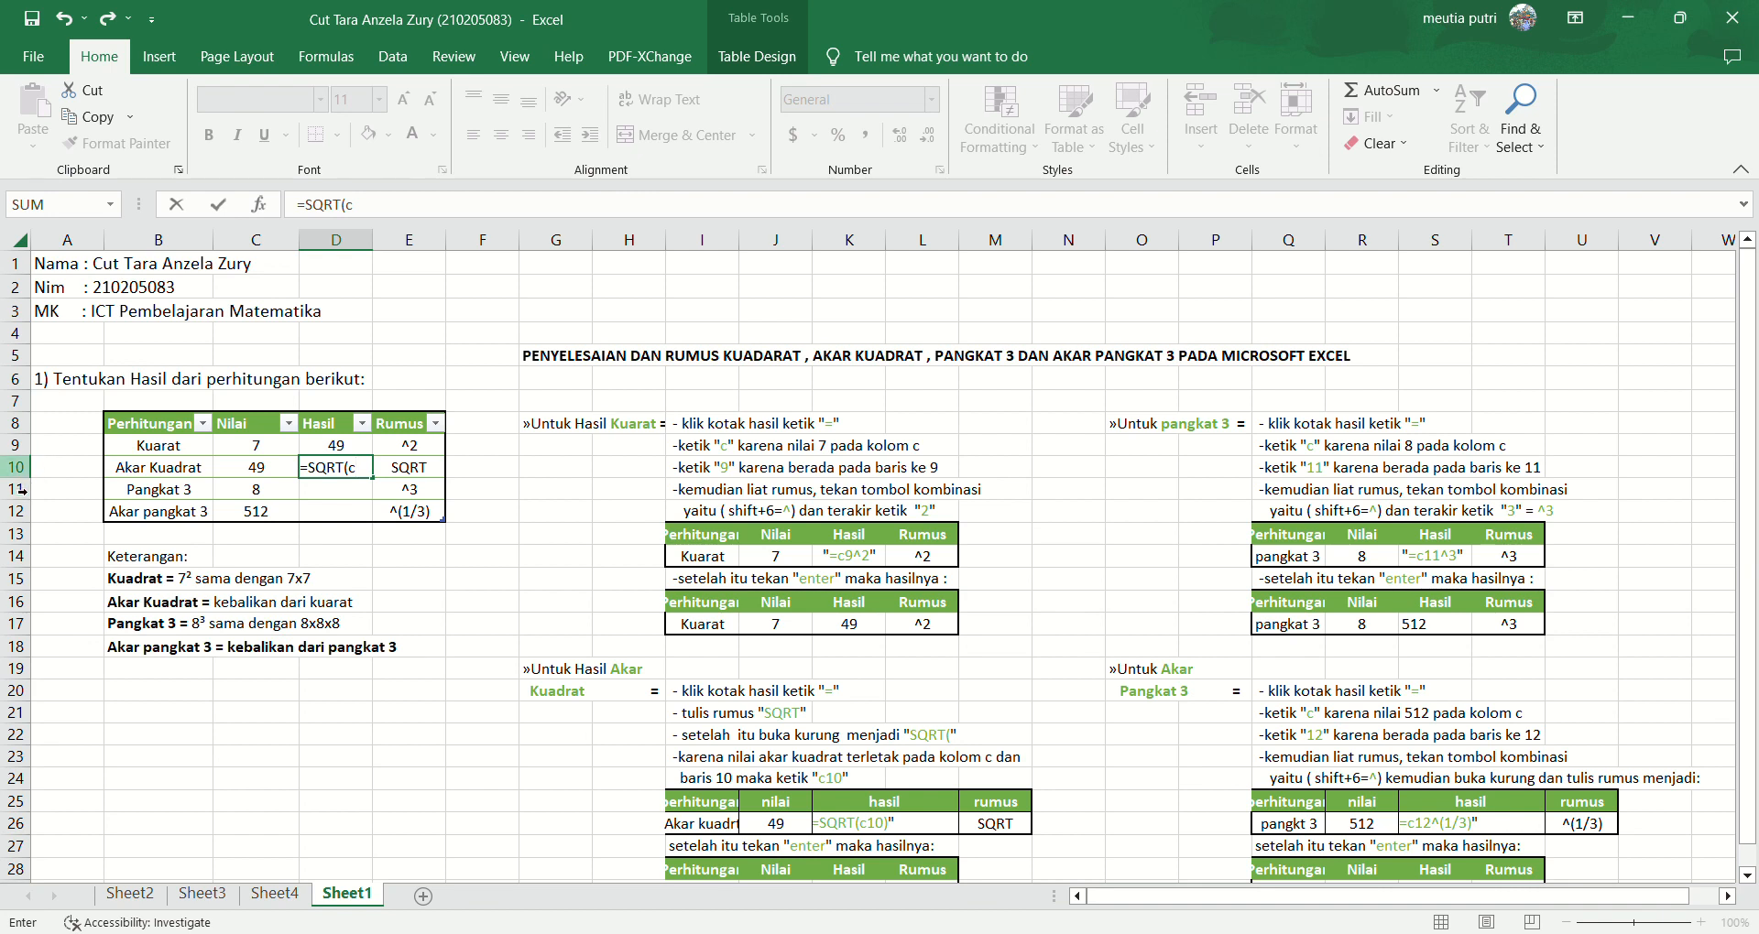
text(1)
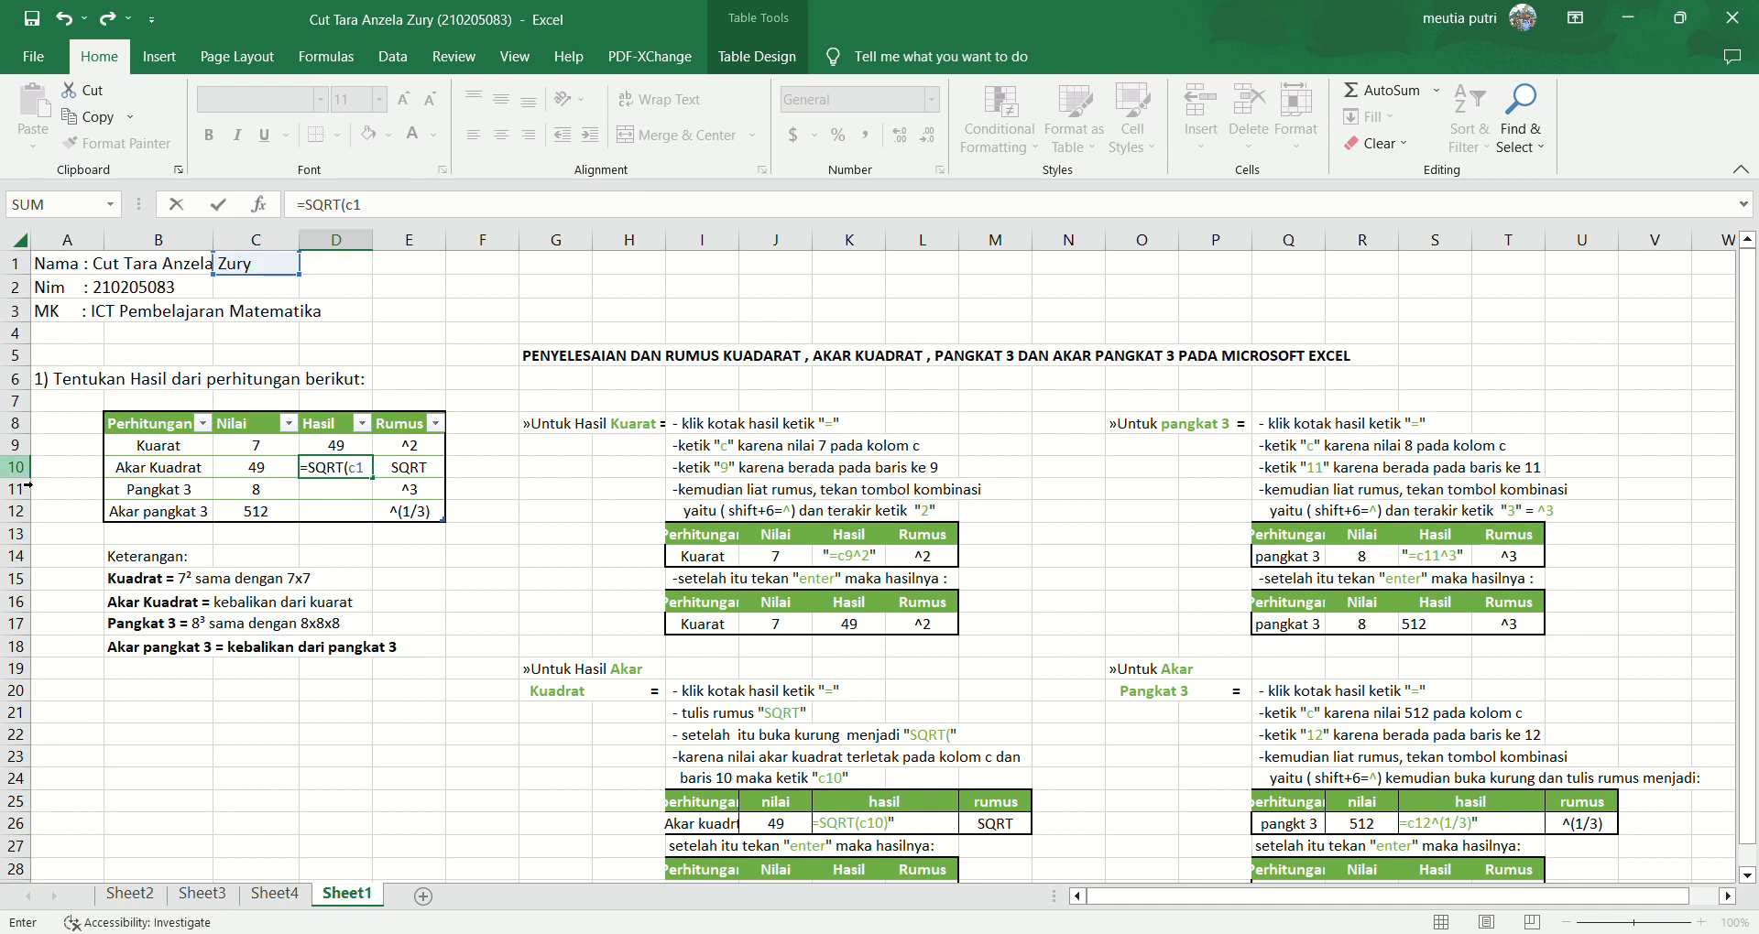
text(0)
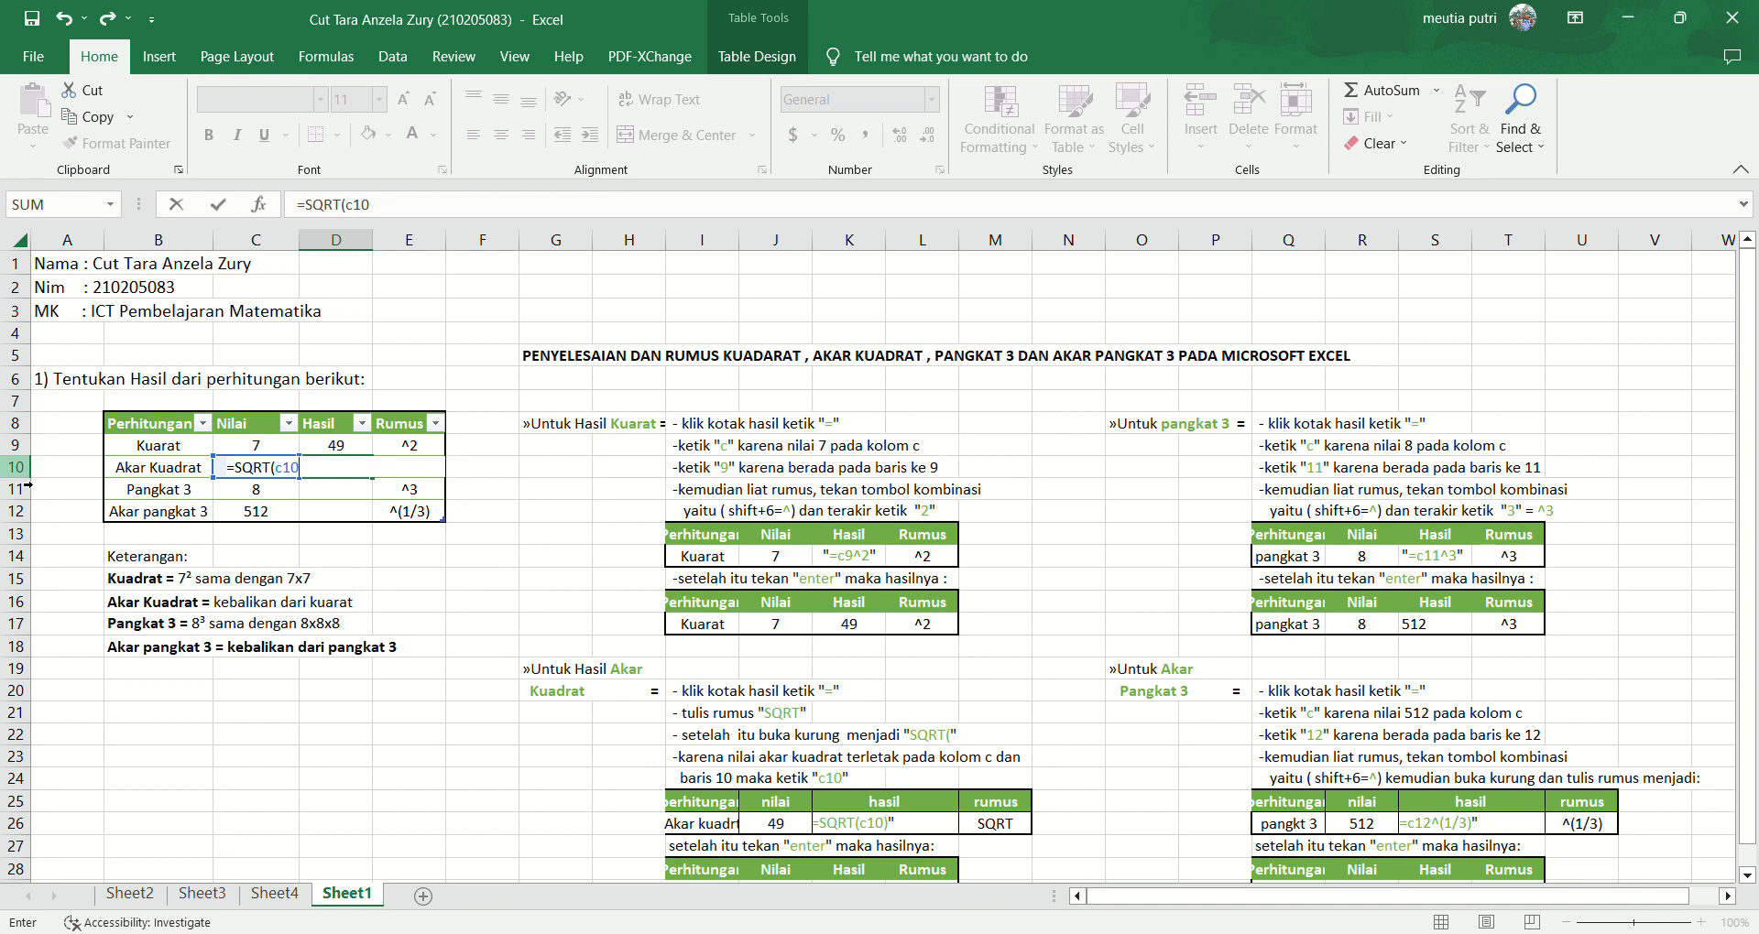
text())
key(Return)
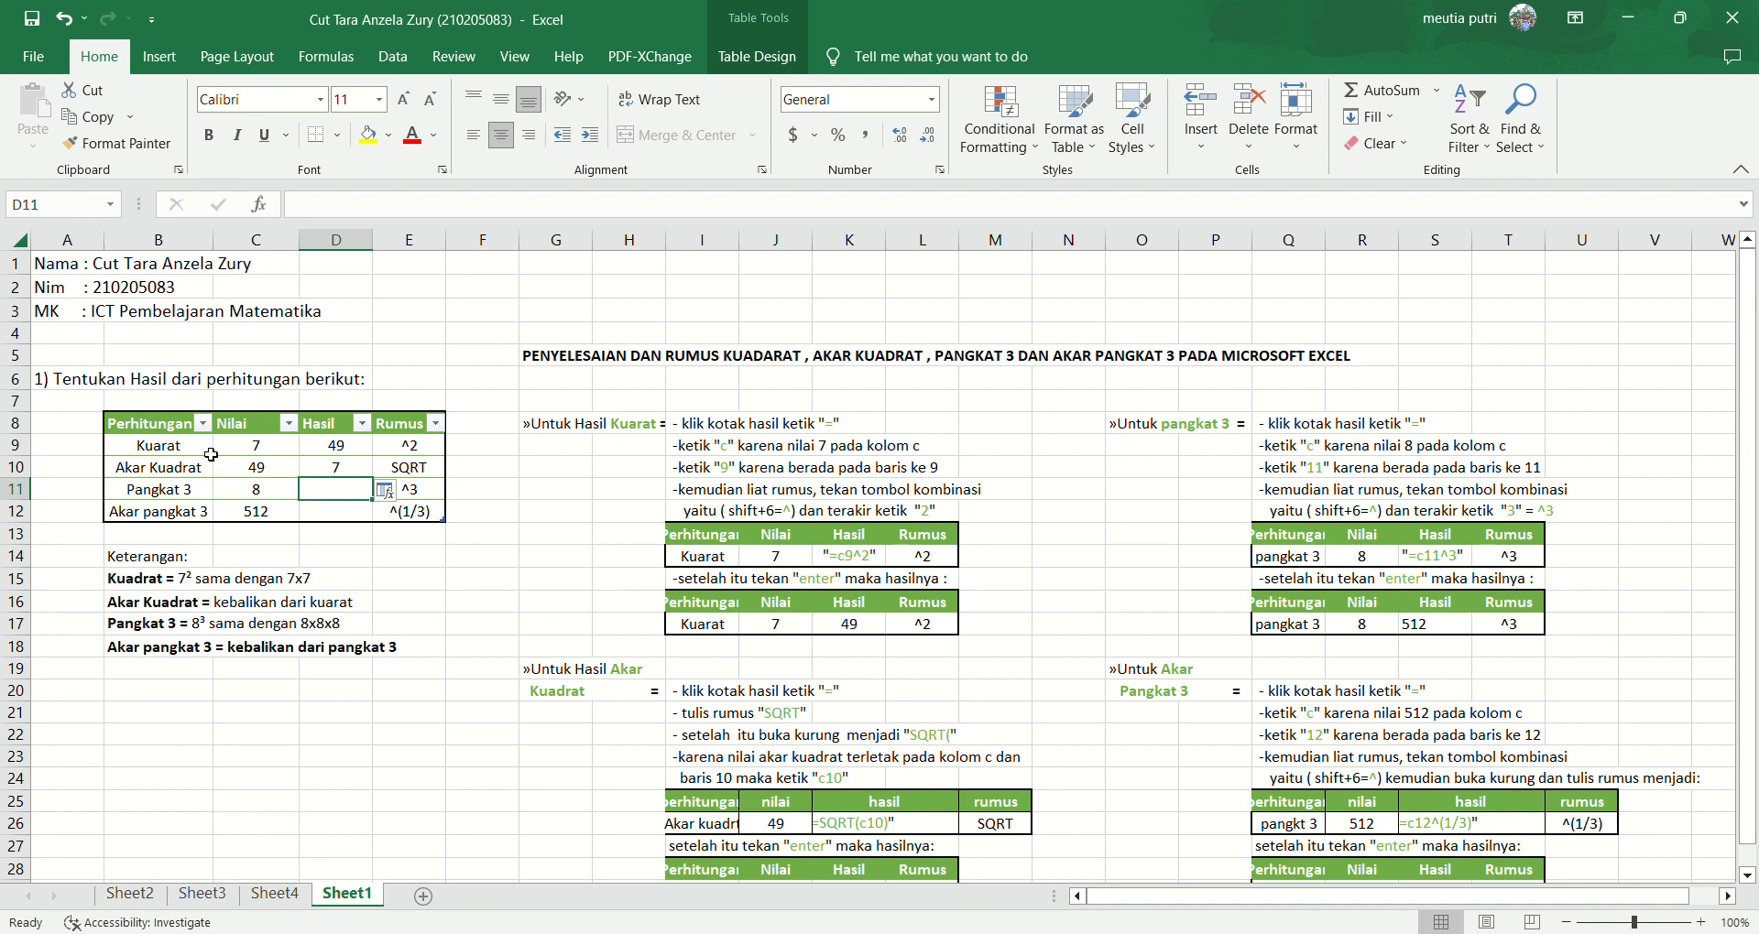
- Enter the cube formula =C11^3 as the Pangkat 3 result in D11
double_click(320, 498)
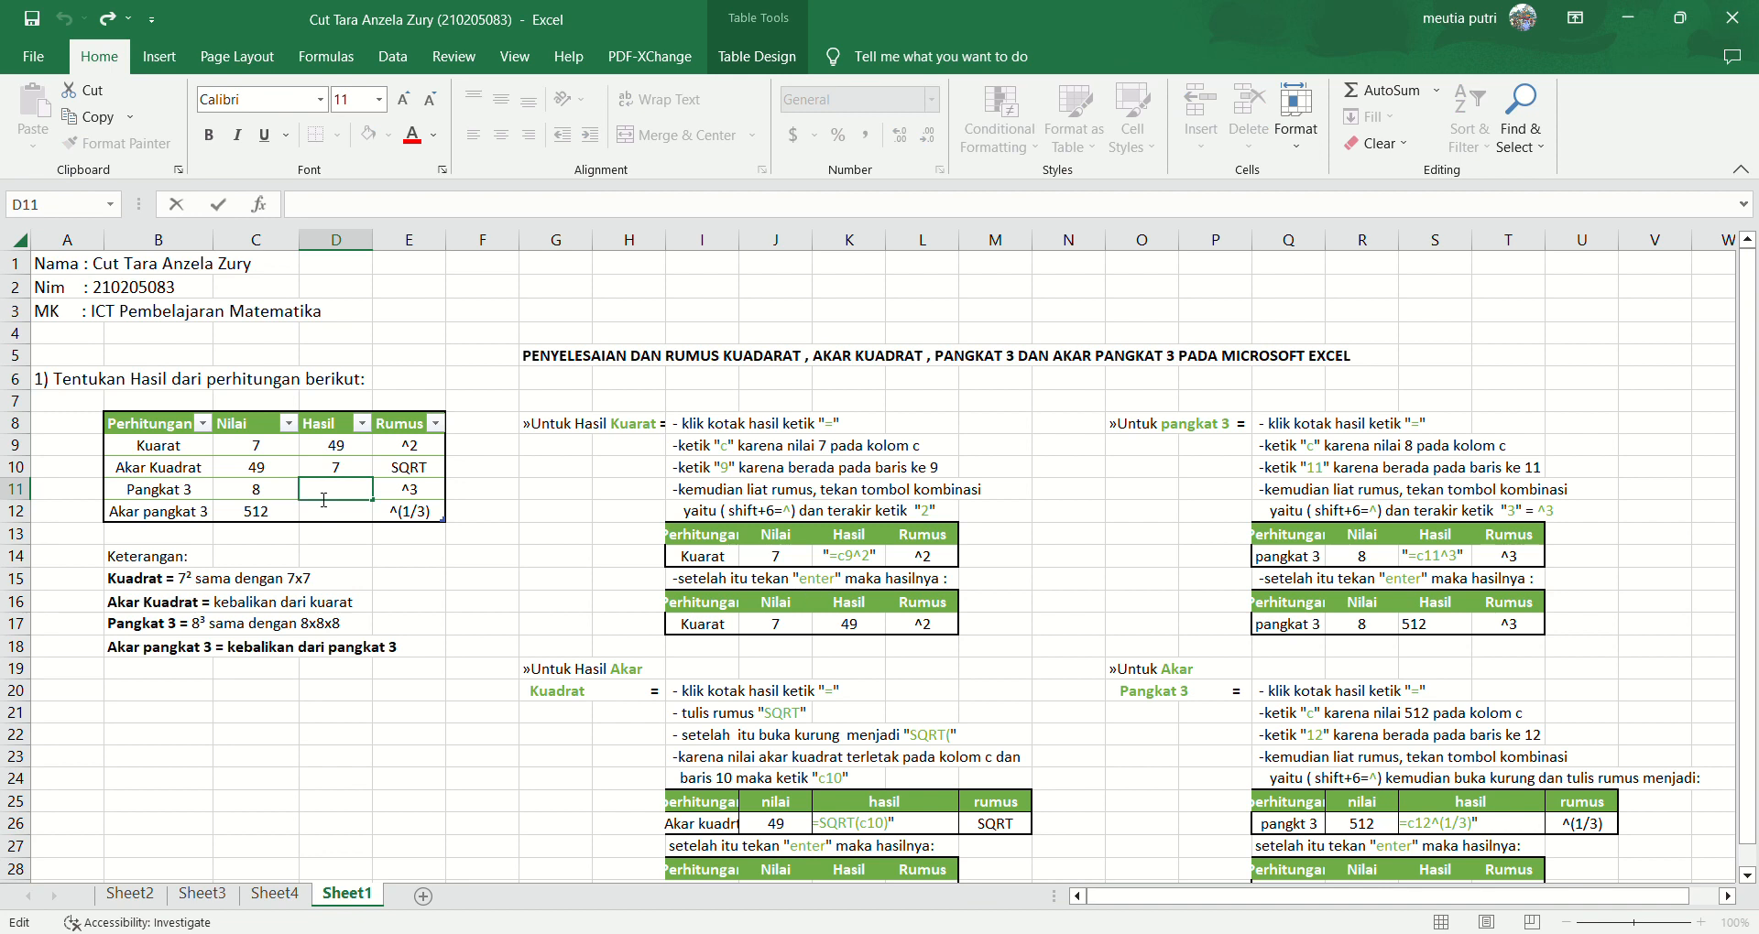
text(=)
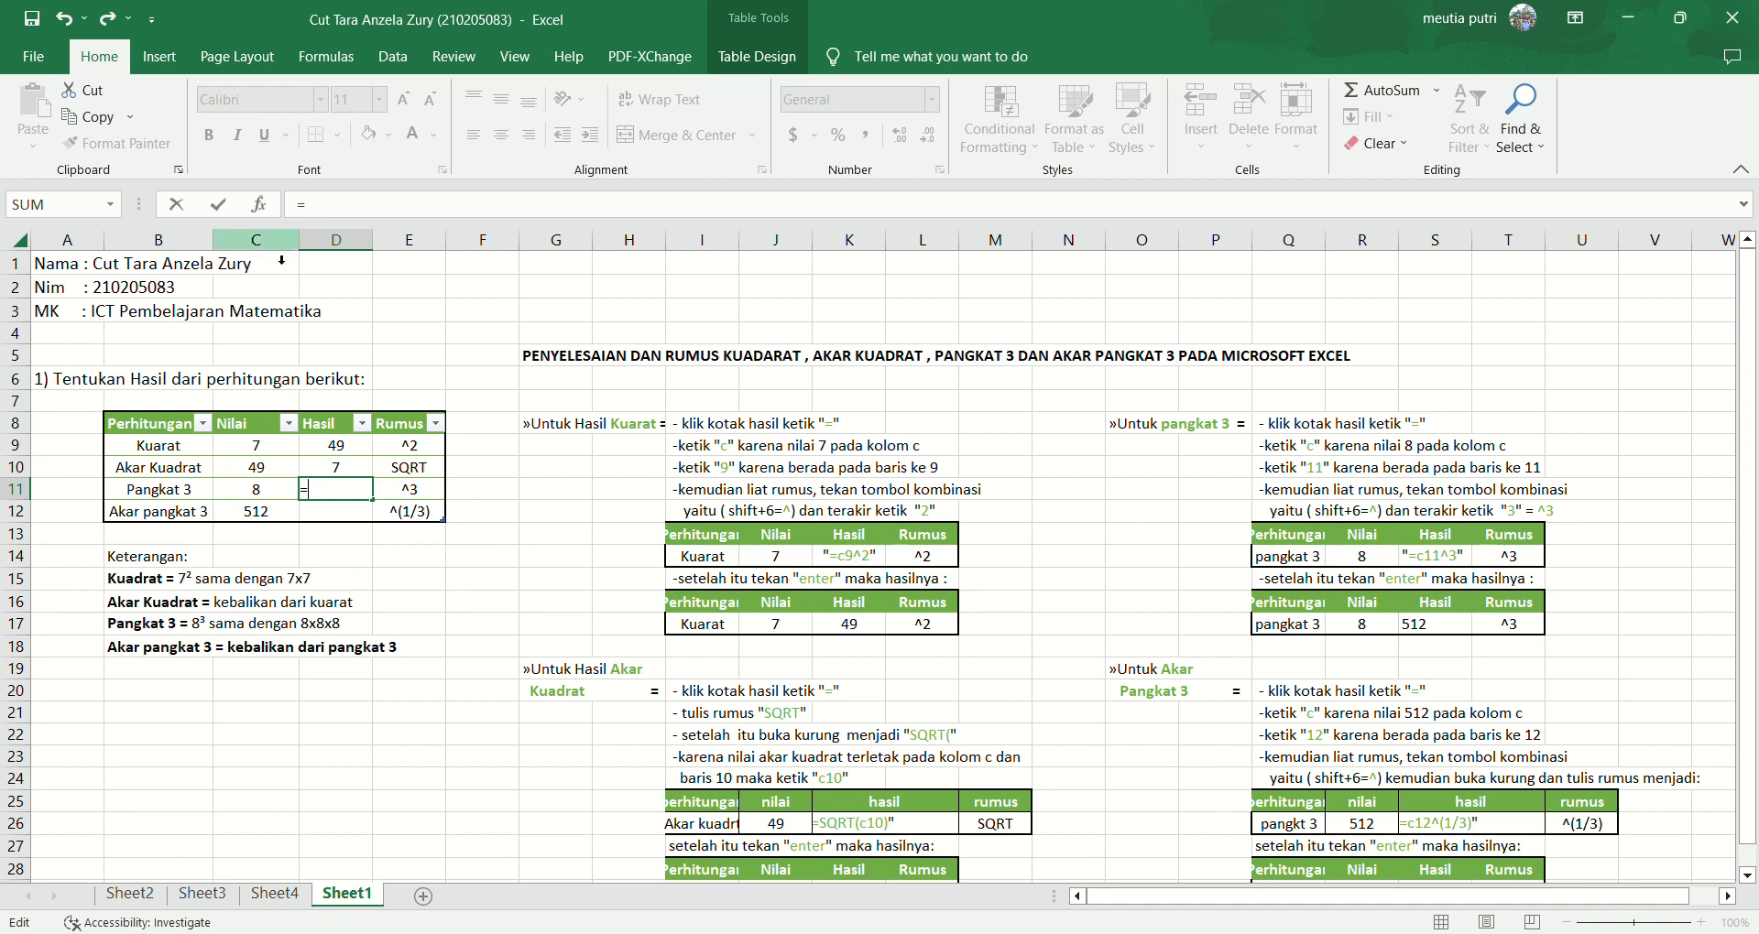
text(c)
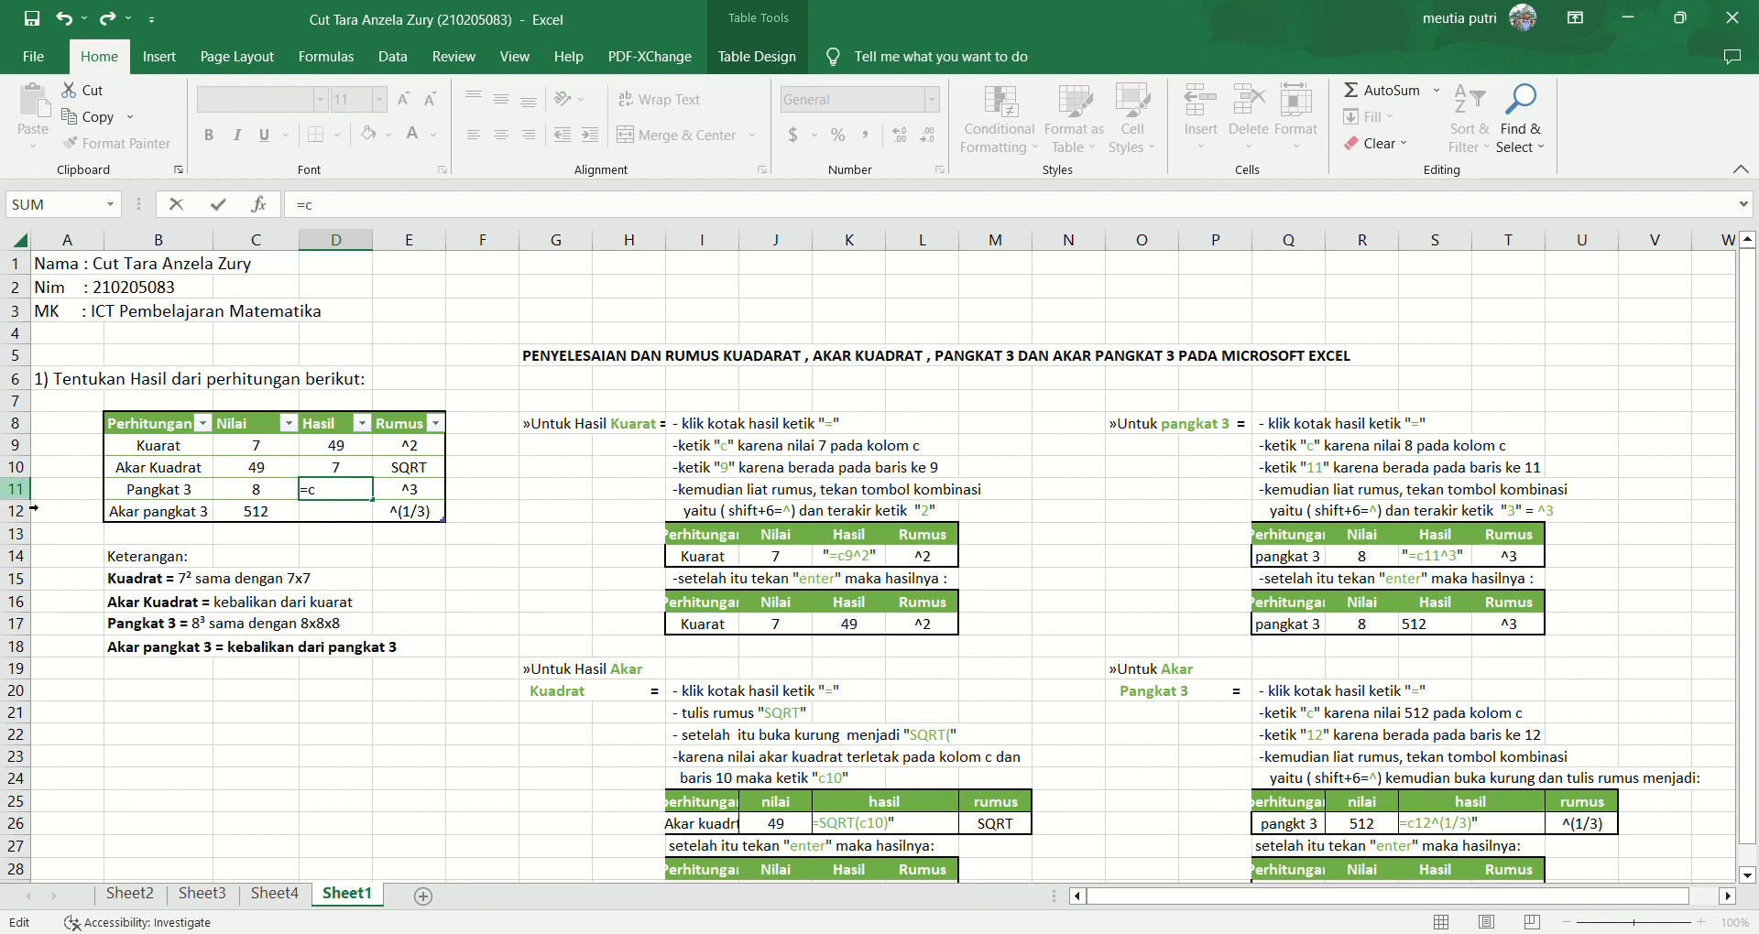
text(11)
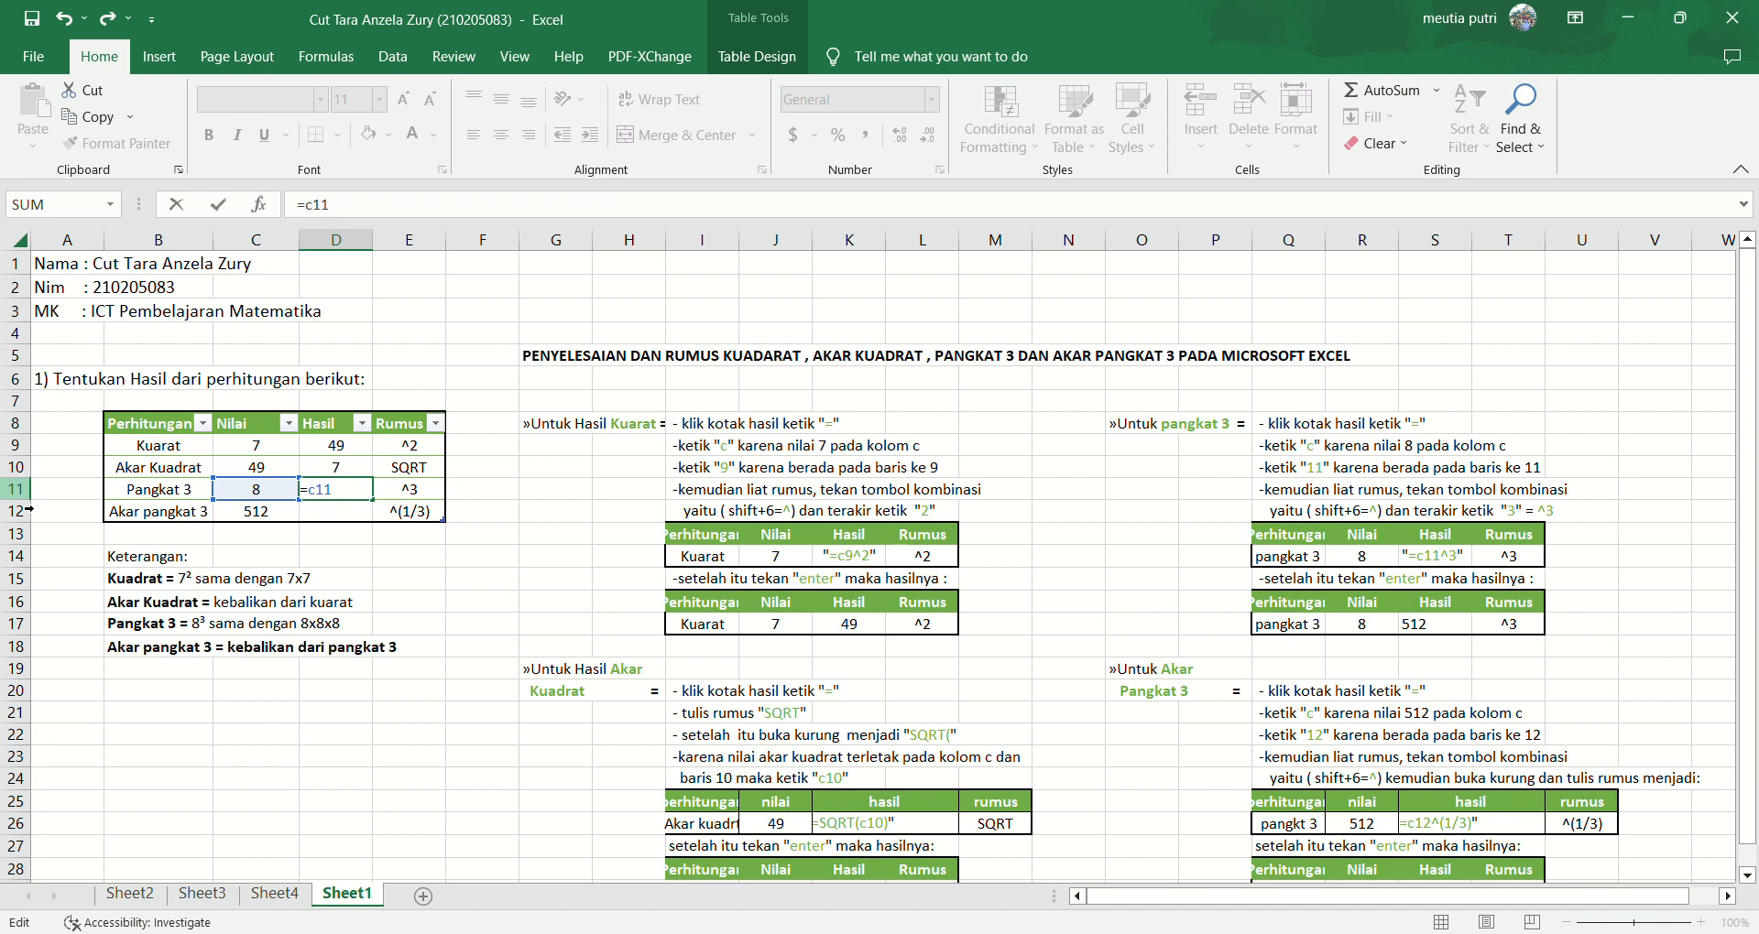
text(^3)
key(Return)
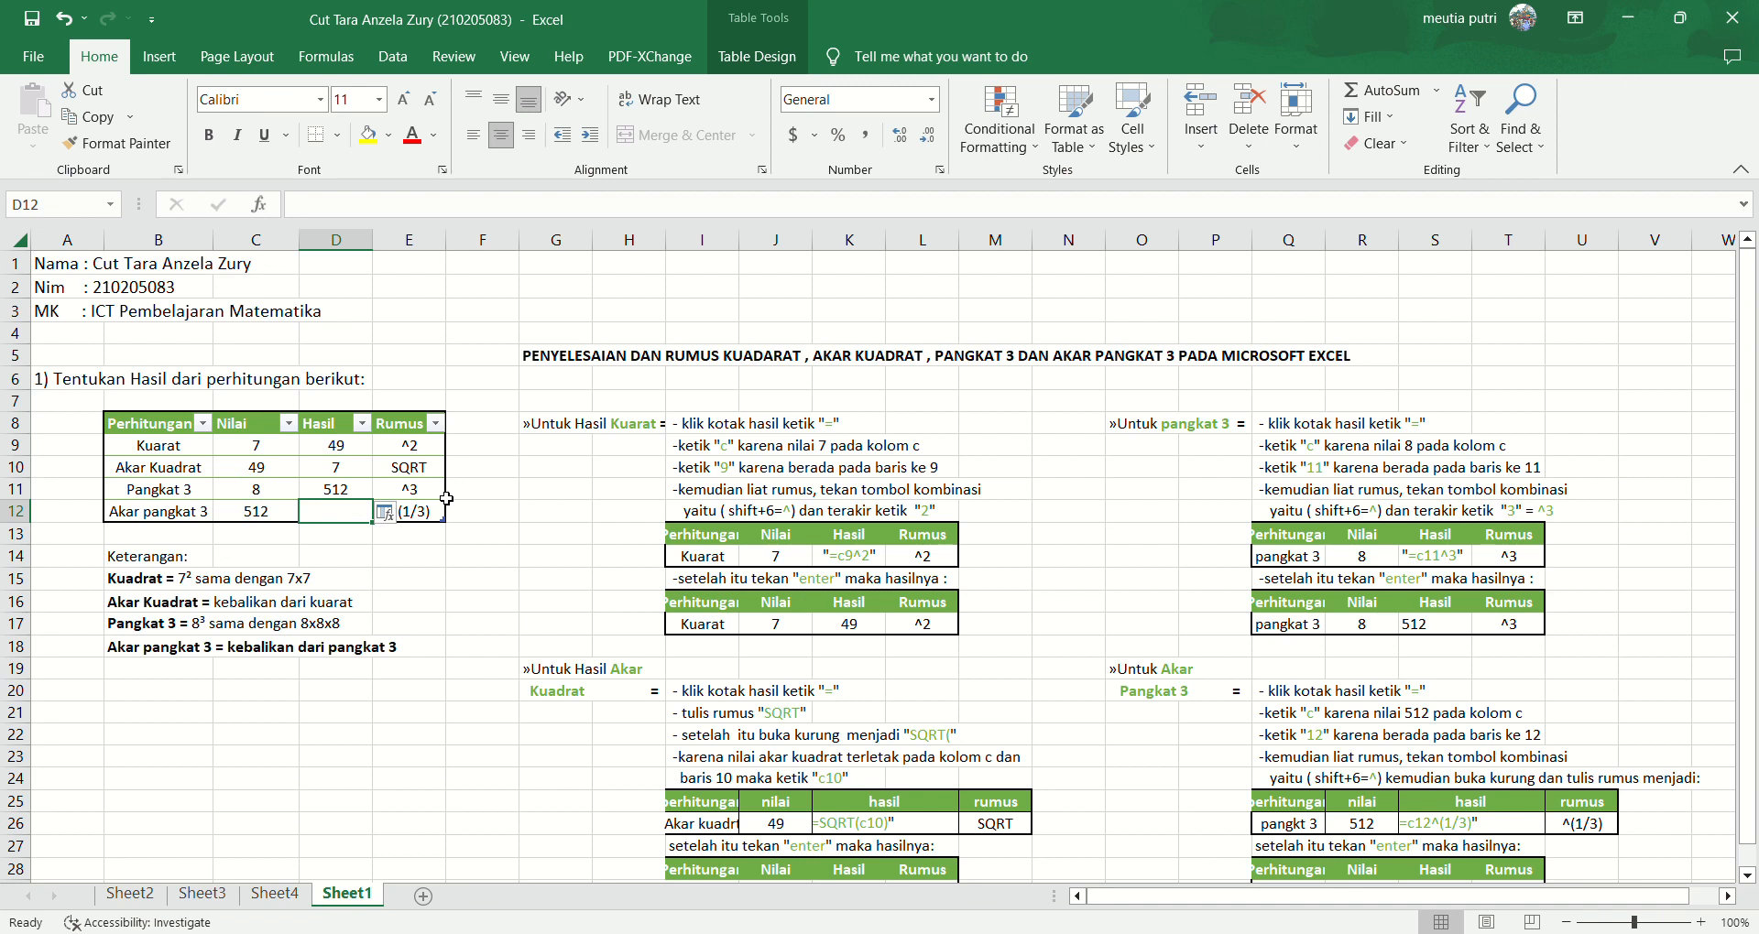
- Enter the cube root formula =C12^(1/3) as the Akar pangkat 3 result in D12
double_click(346, 520)
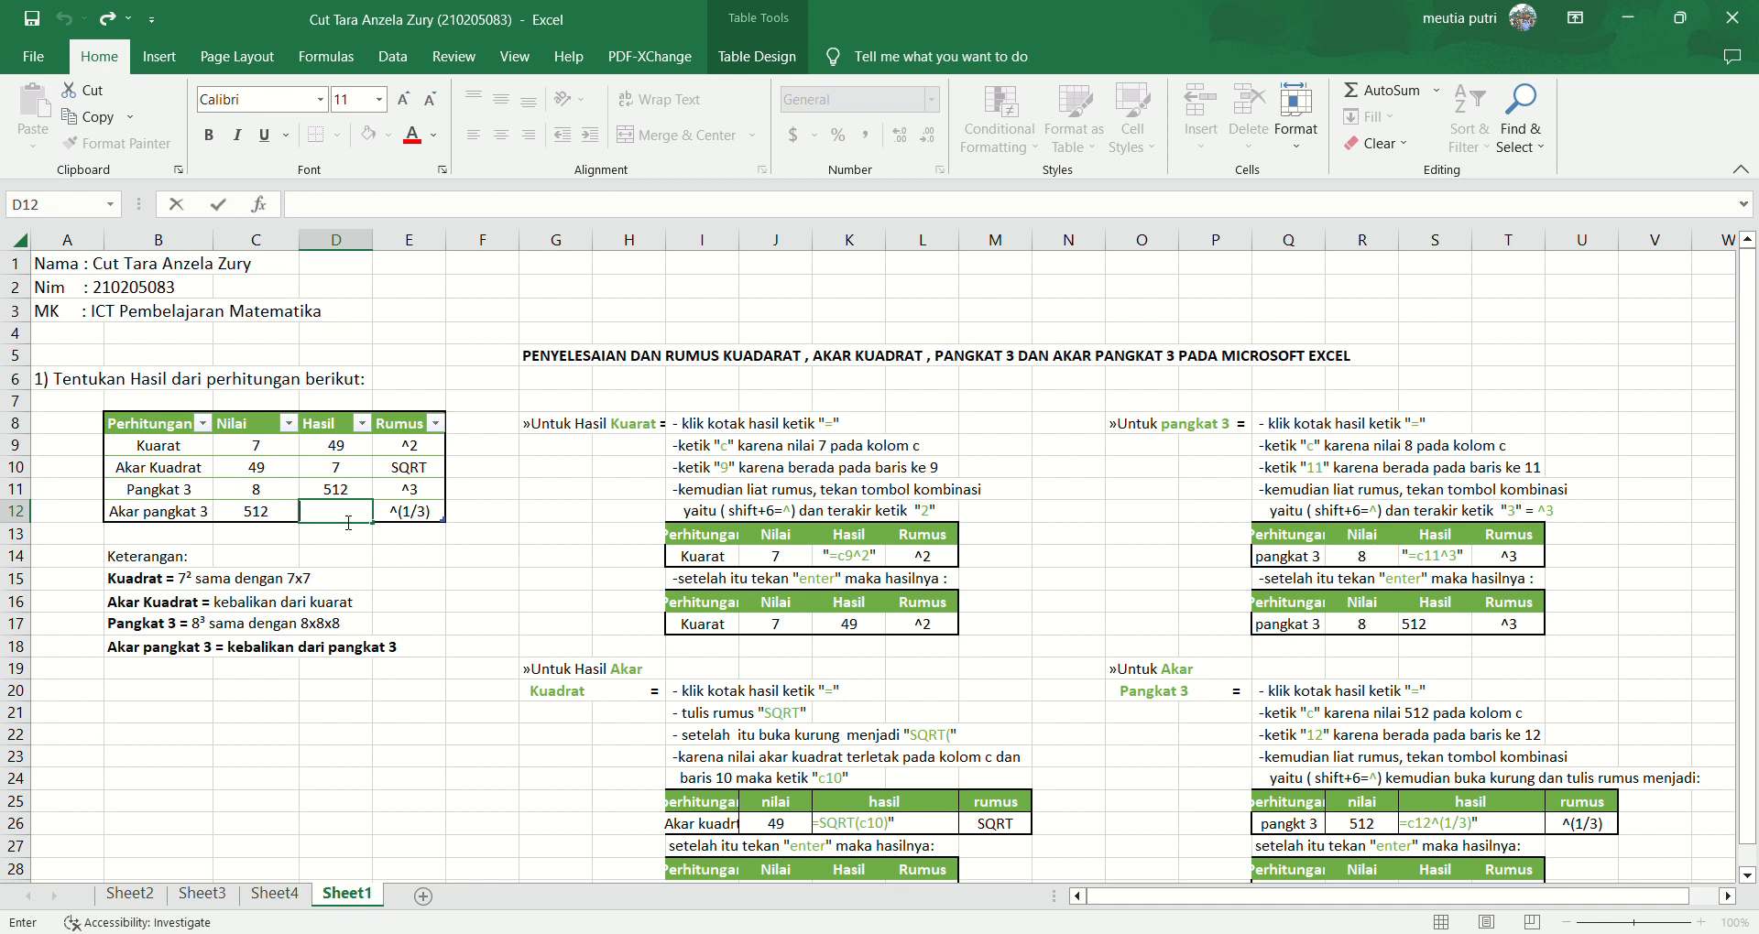
click(348, 523)
text(=)
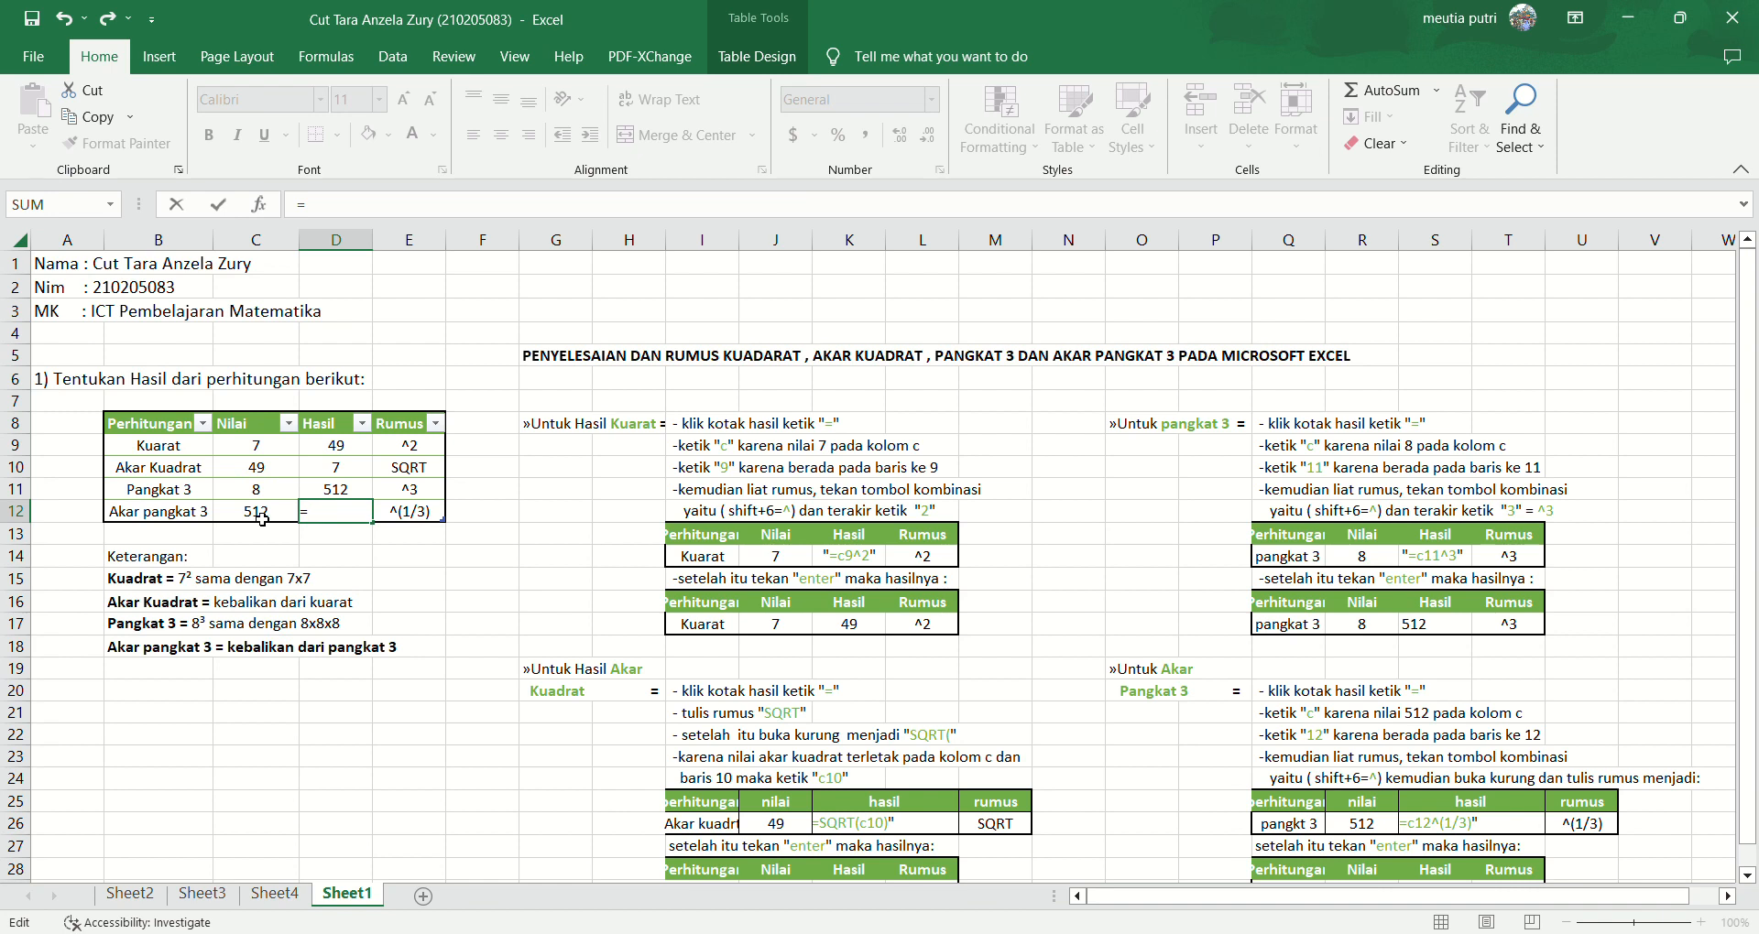
text(c1)
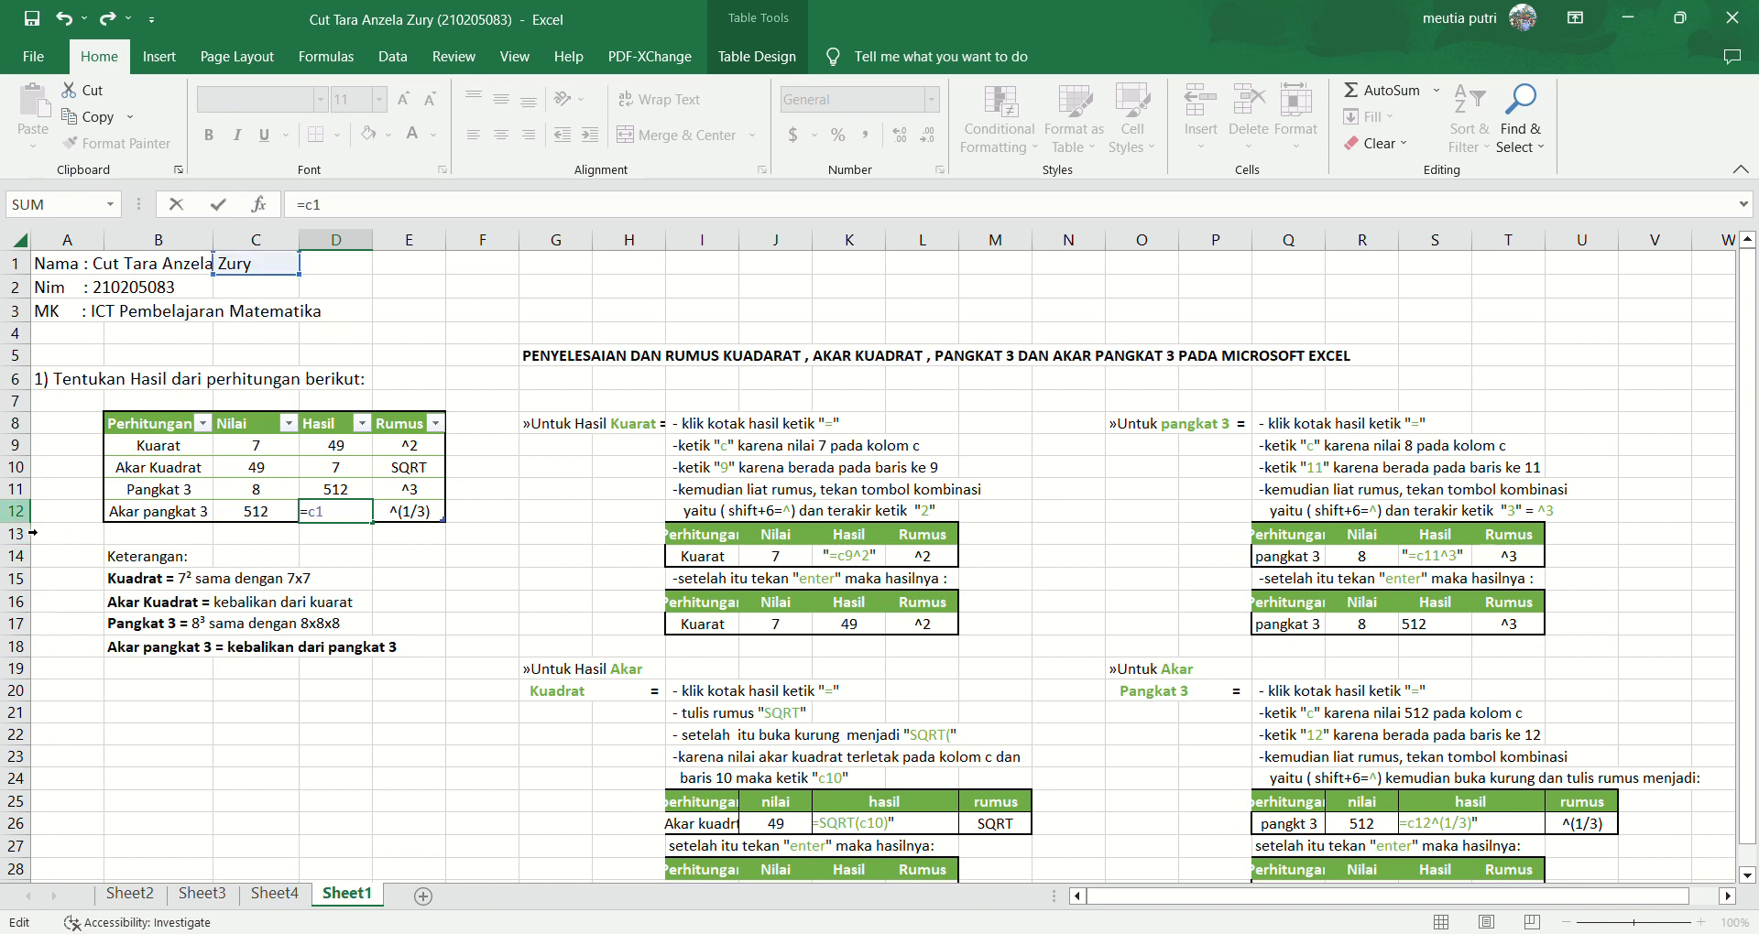
text(2^)
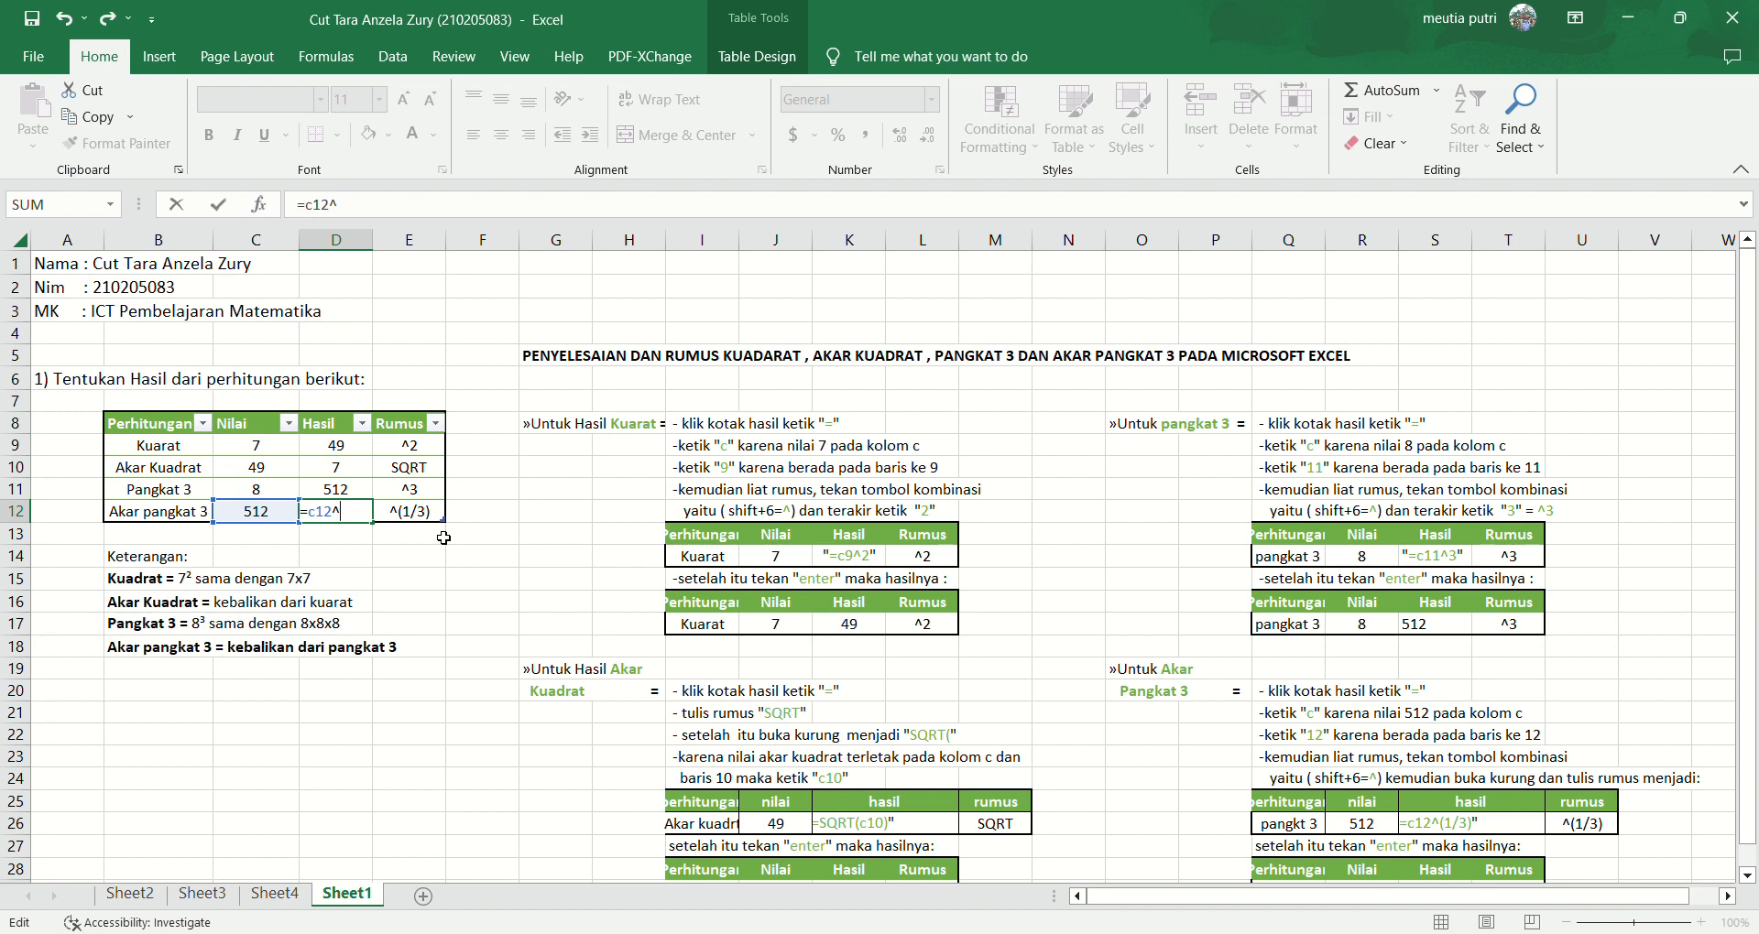
text((1/3)
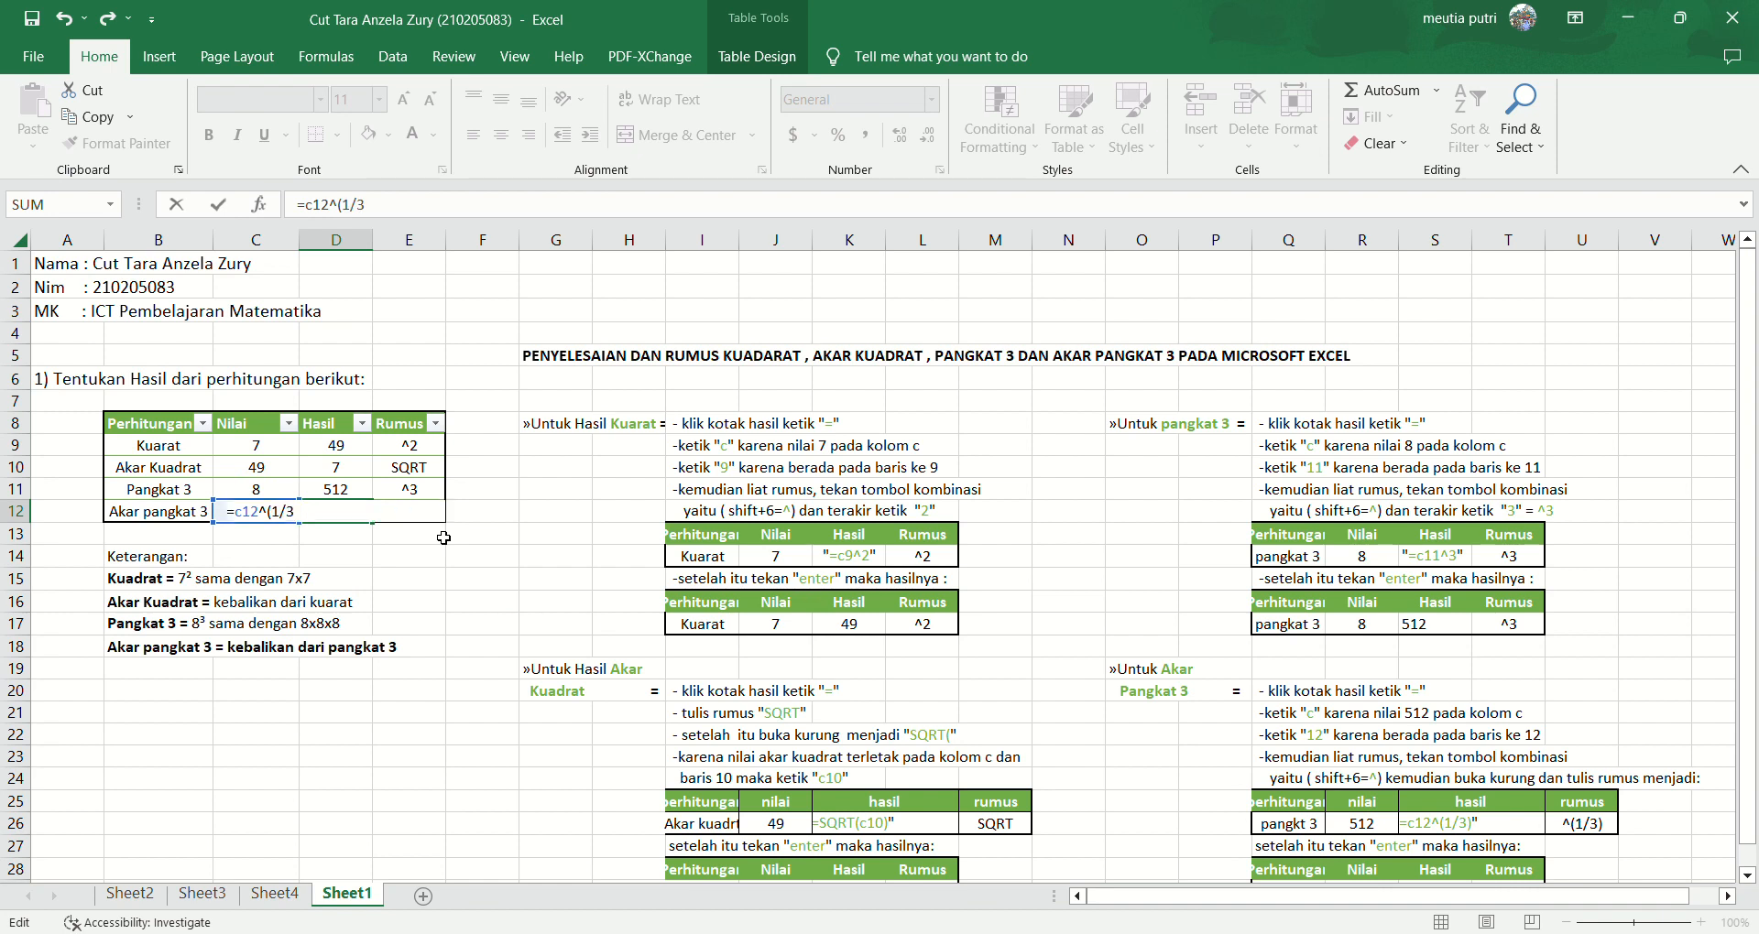
text())
key(Return)
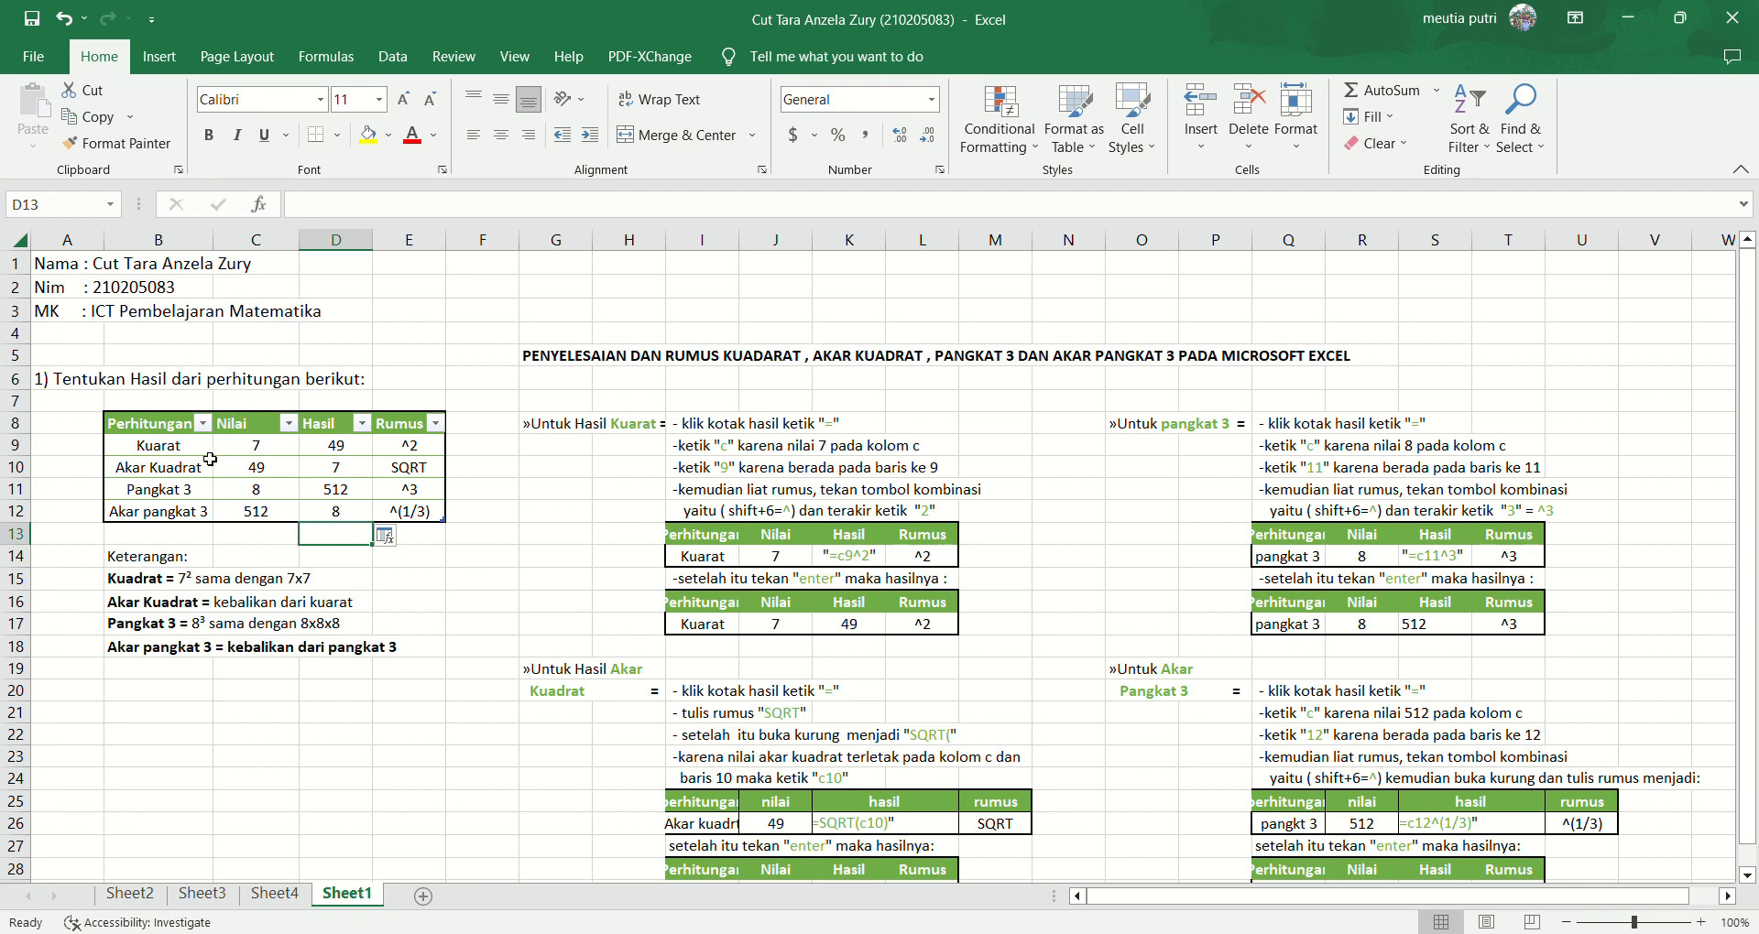
- Set the Kuarat row's Nilai in C9 to 11 to test the square formula
click(284, 456)
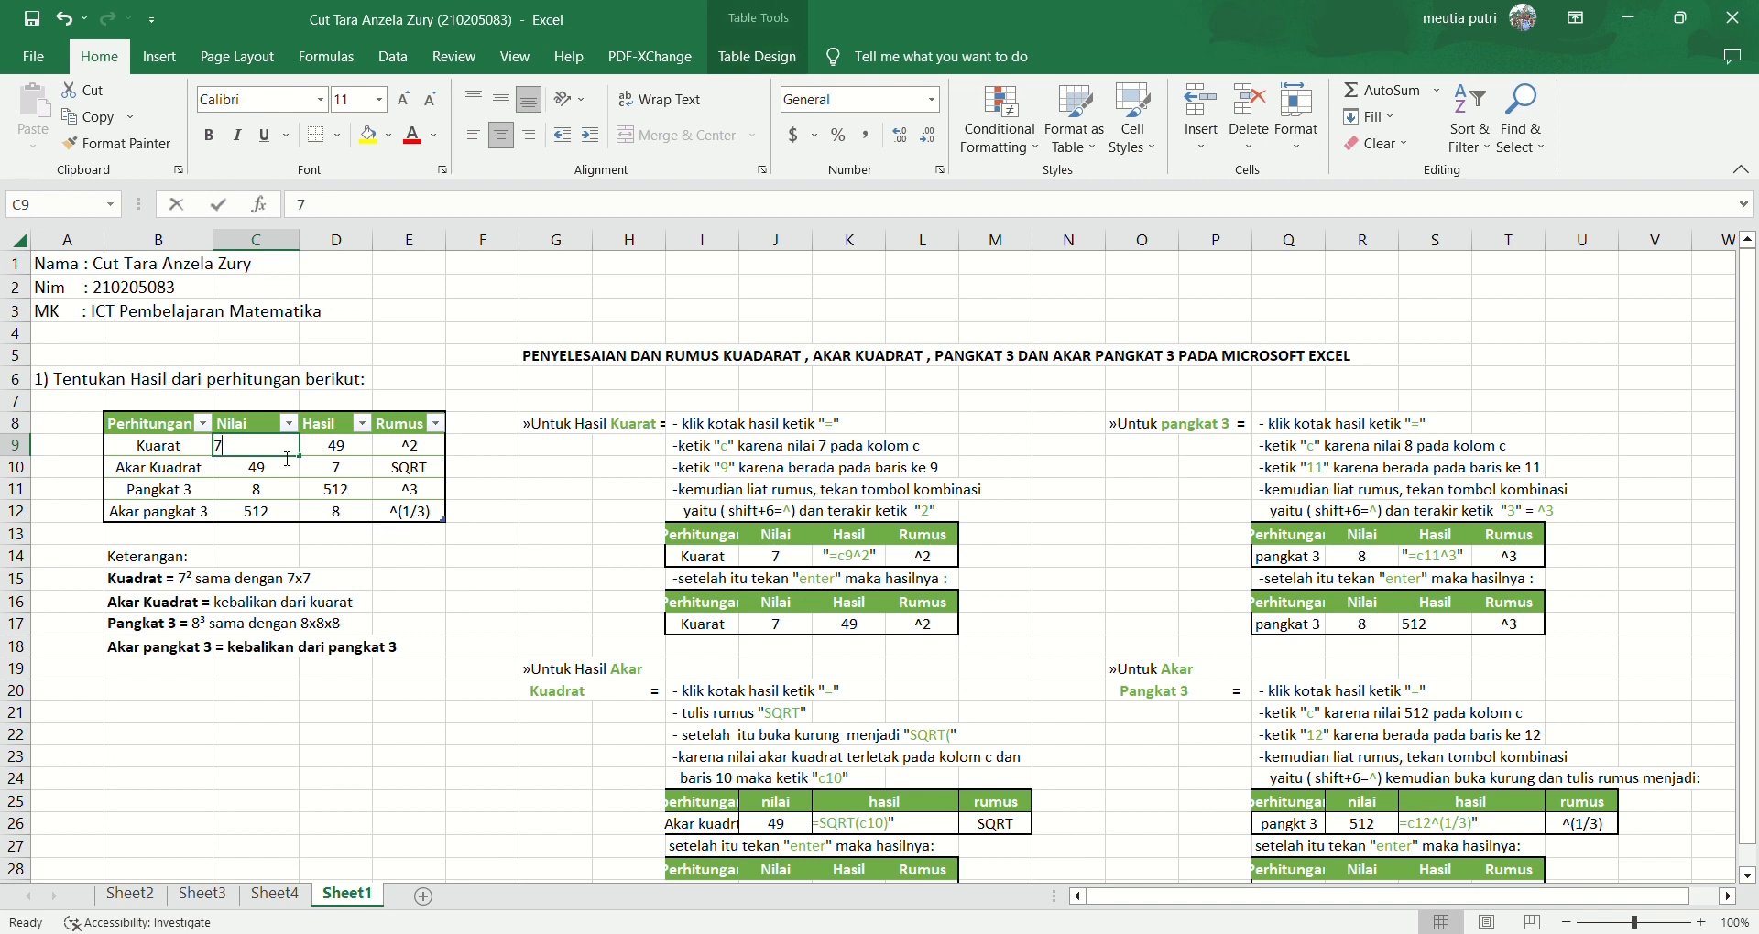
key(BackSpace)
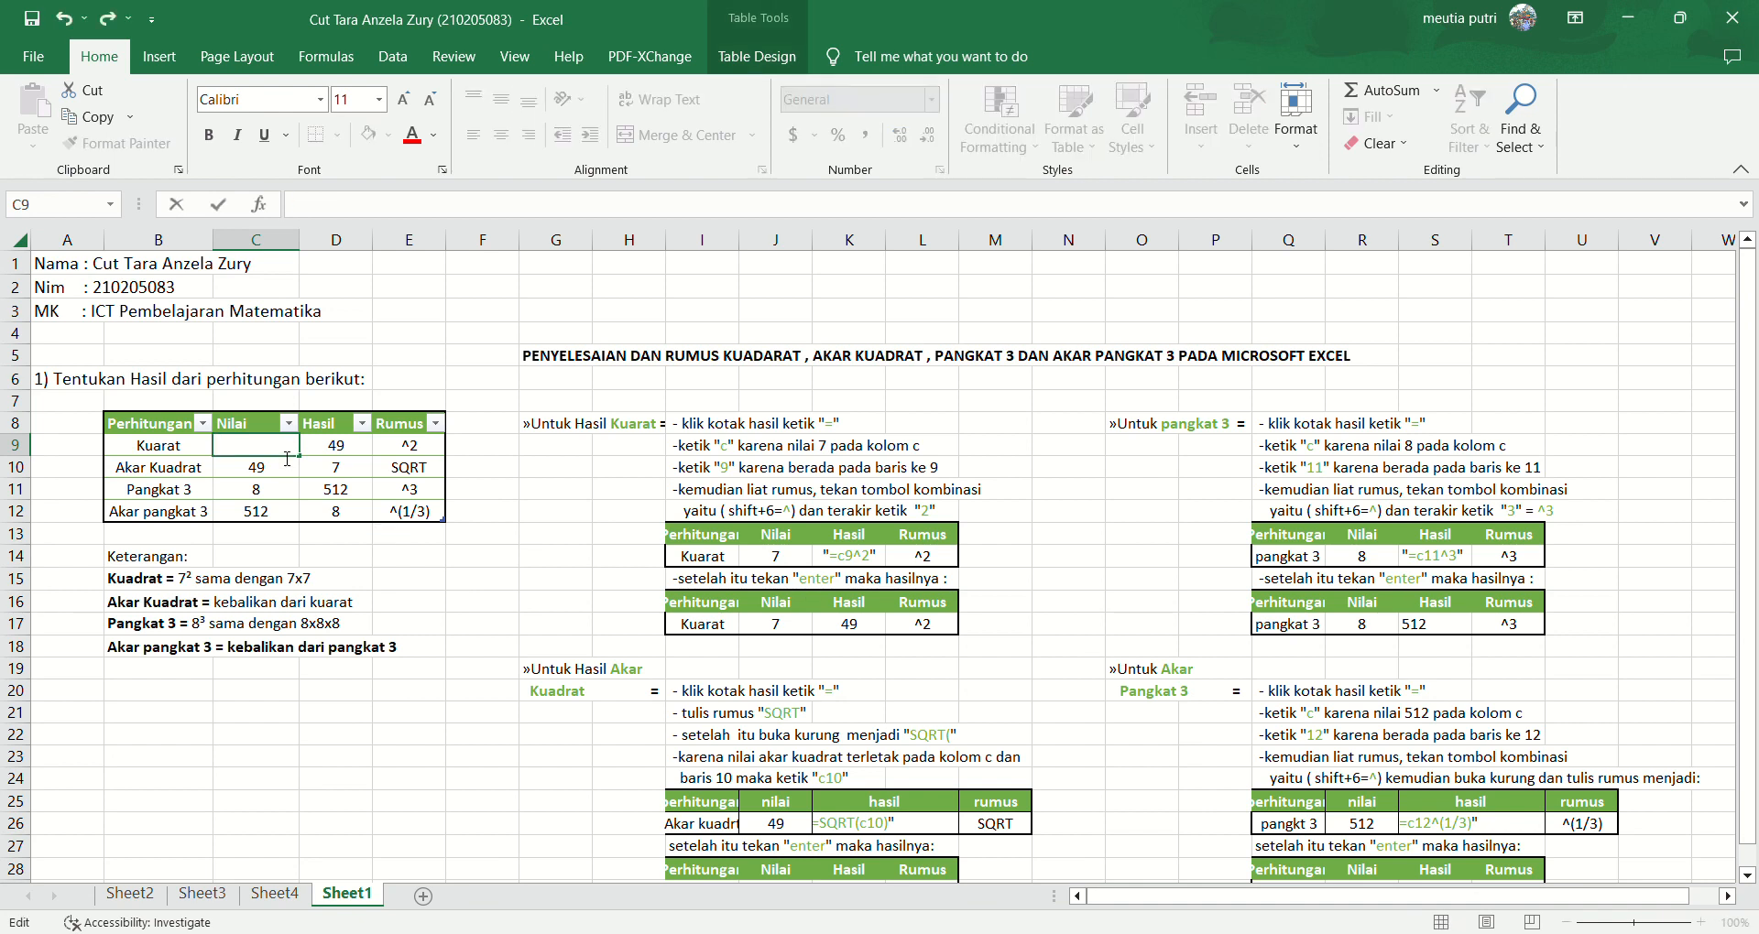
text(11)
click(365, 450)
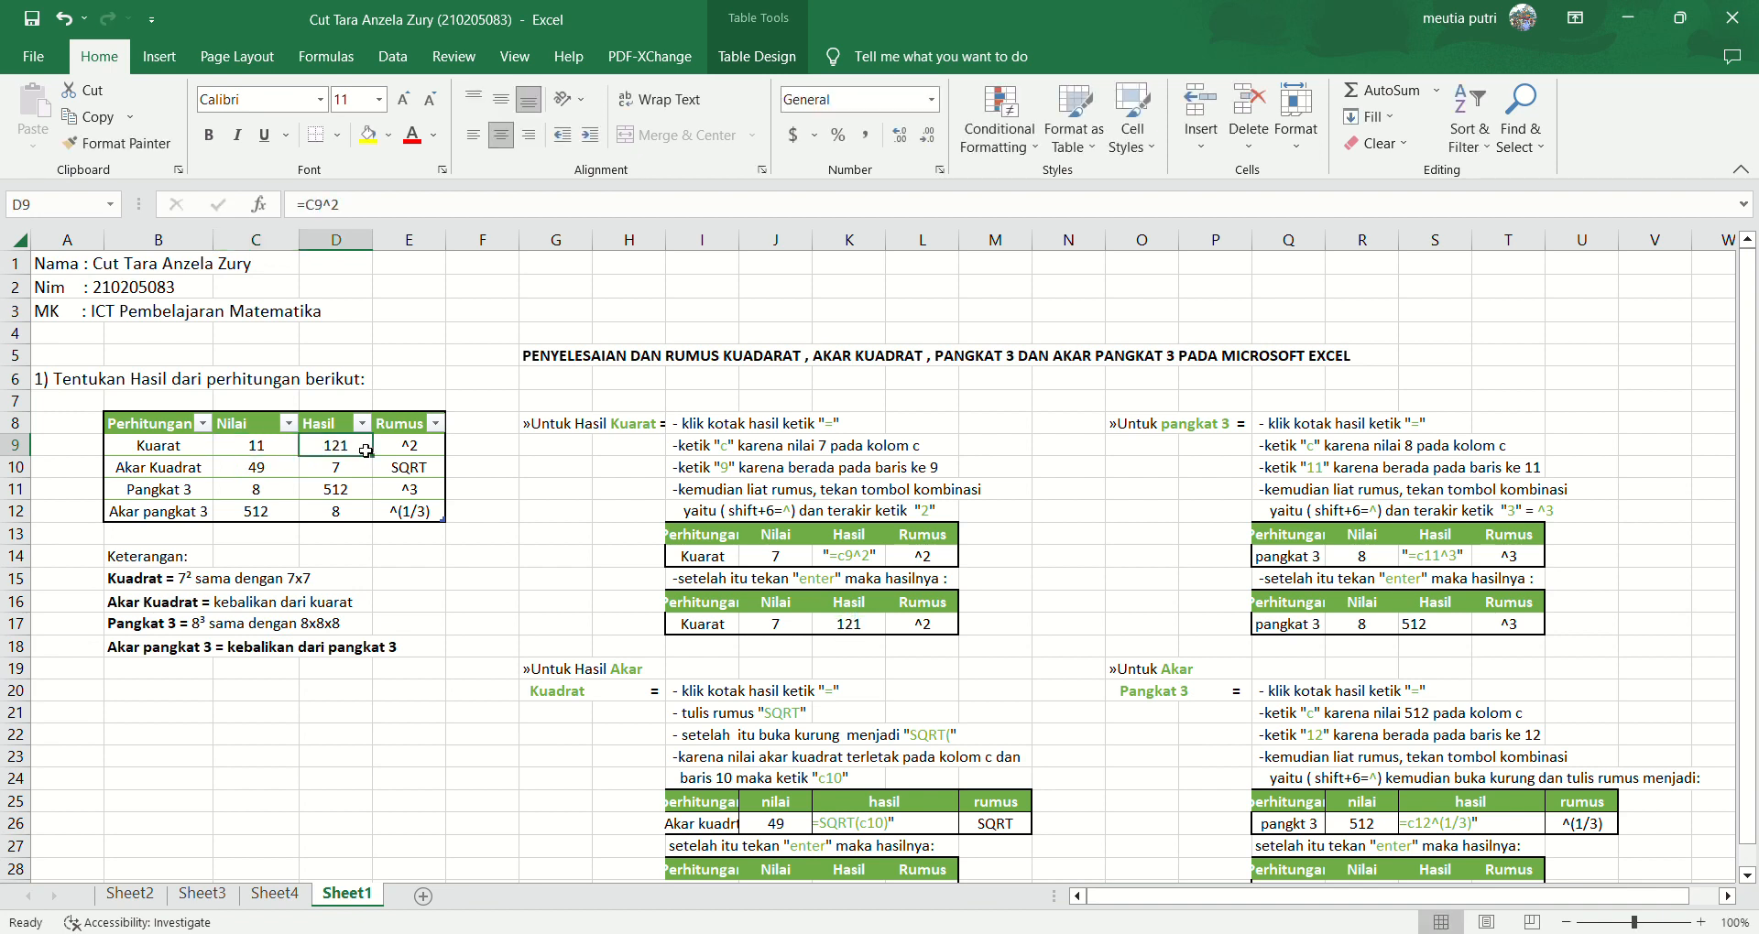
- Set the Kuarat row's Nilai in C9 to 13 and select its result cell D9
click(285, 456)
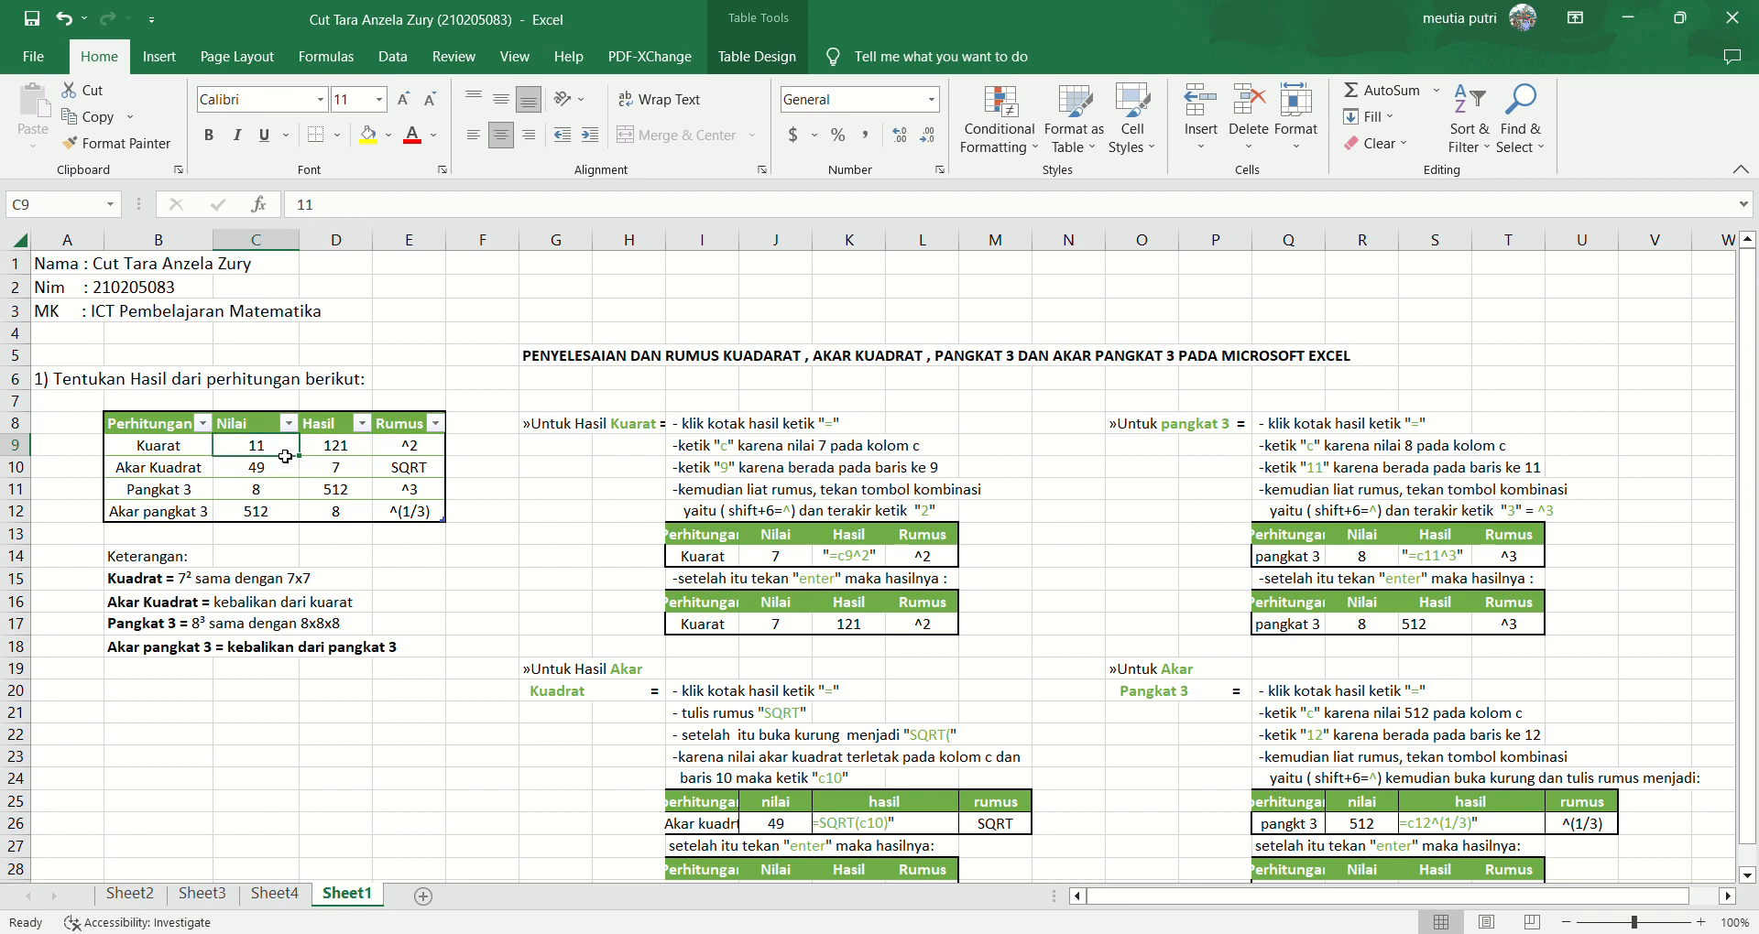
key(BackSpace)
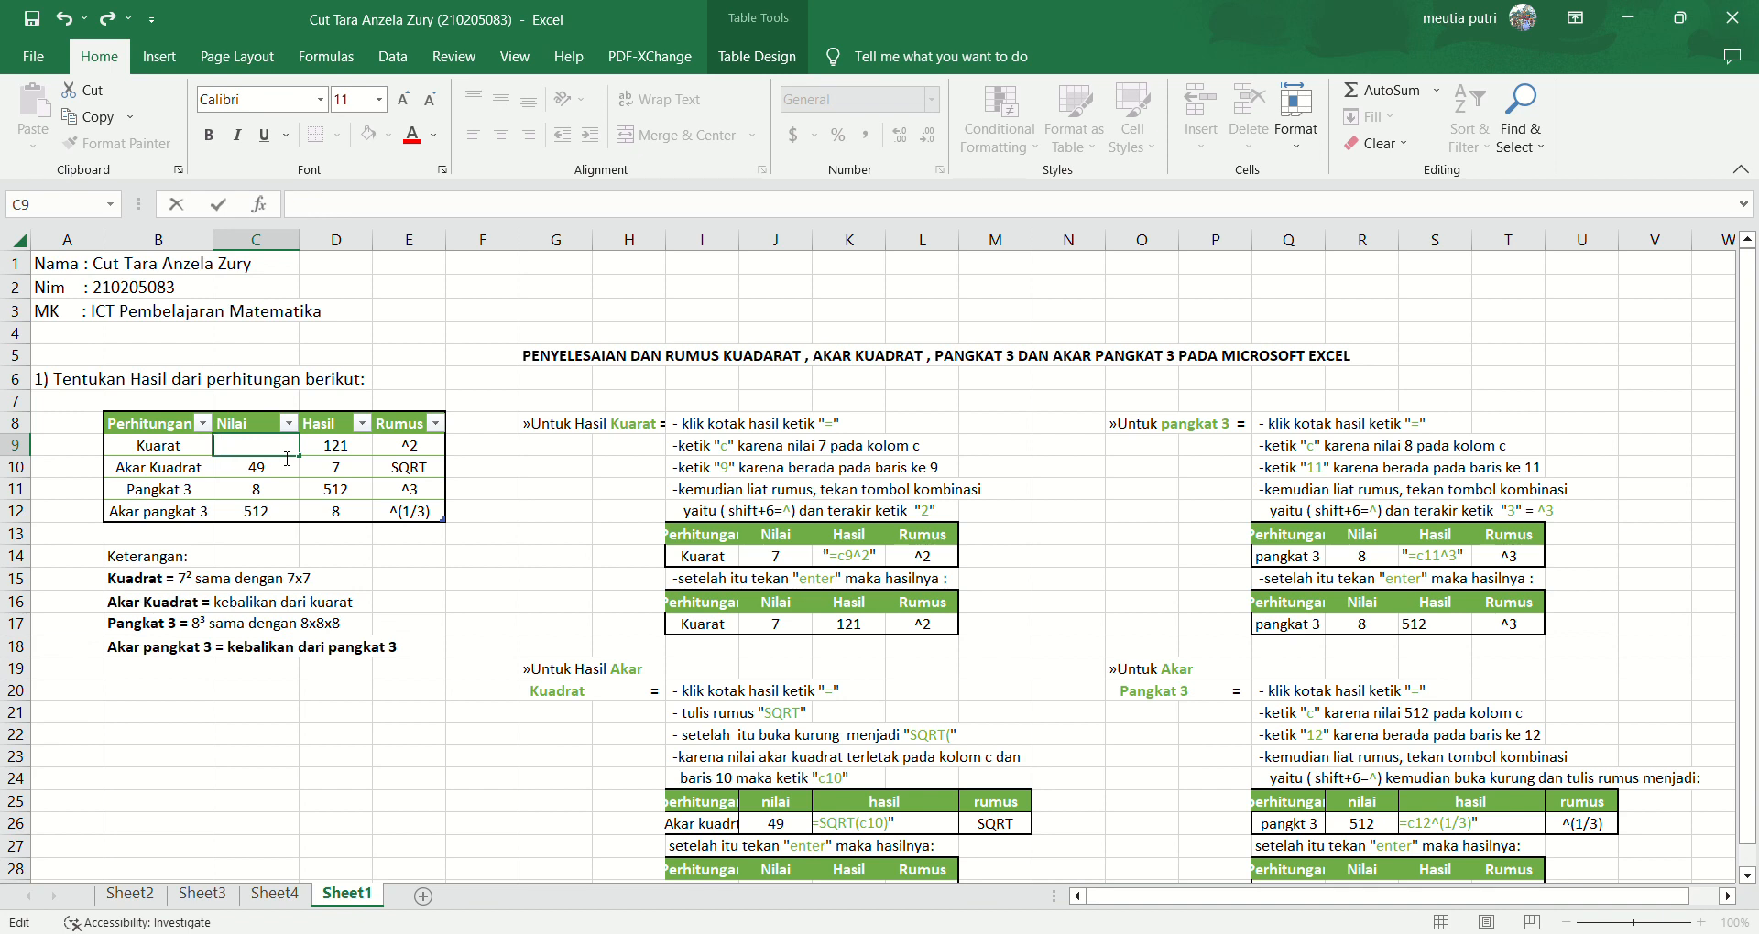
text(13)
click(331, 453)
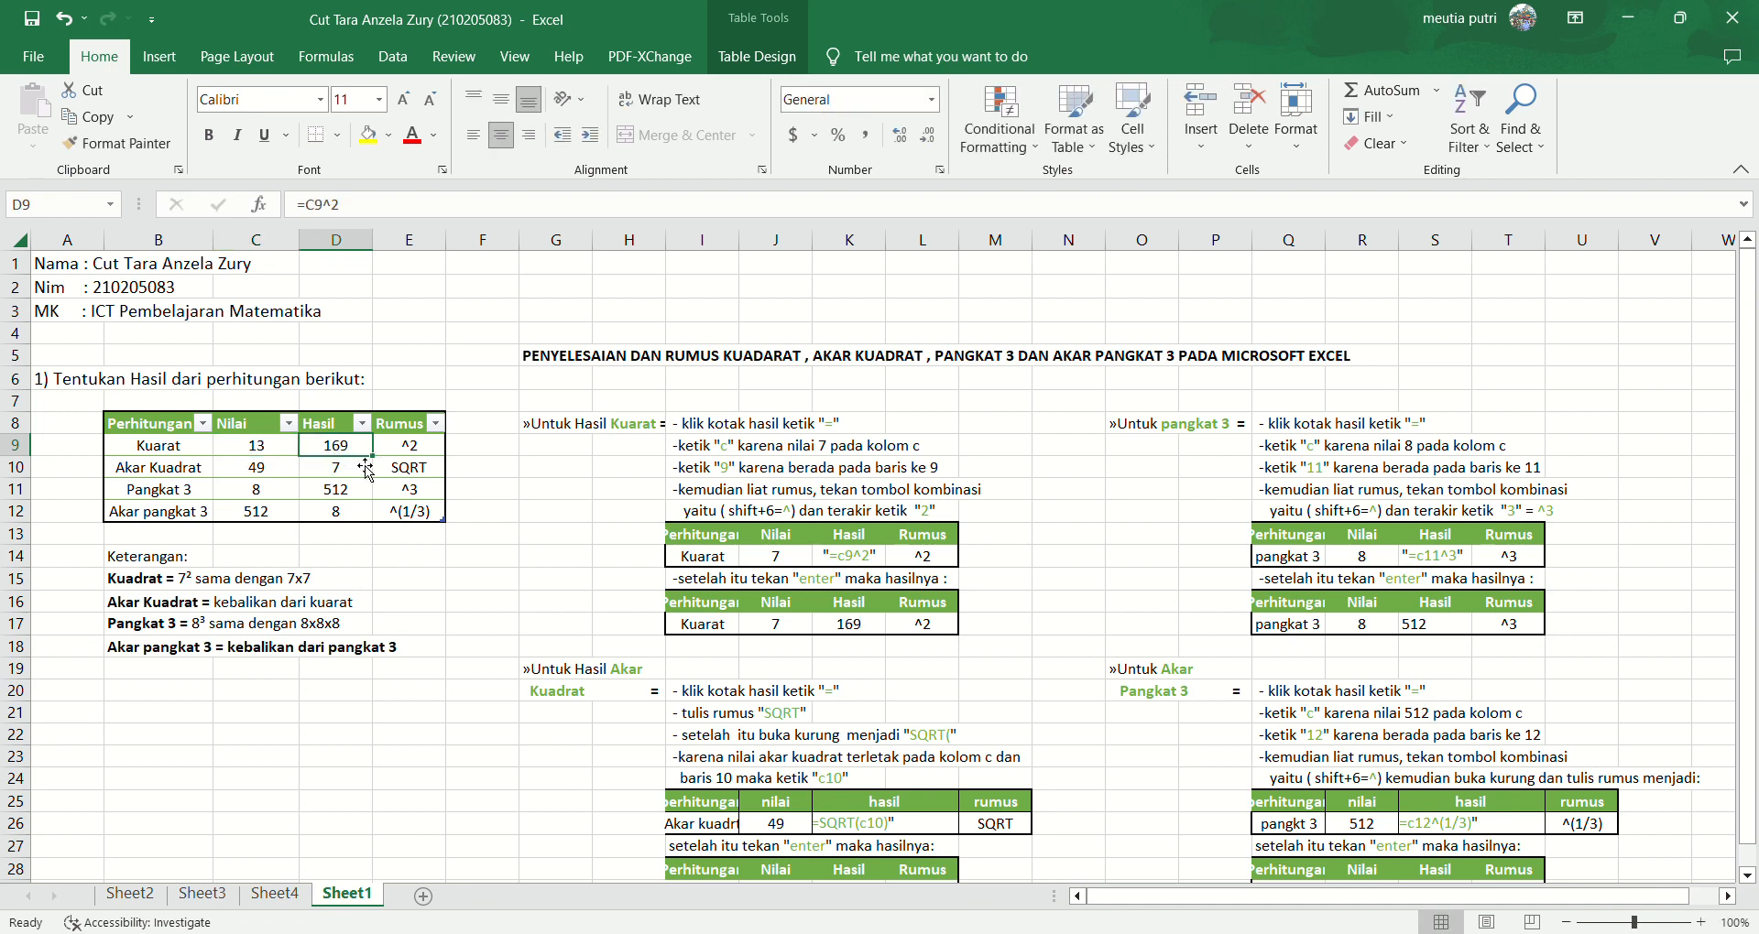
- Set the Pangkat 3 row's Nilai in C11 to 12 and select its result cell D11
click(256, 496)
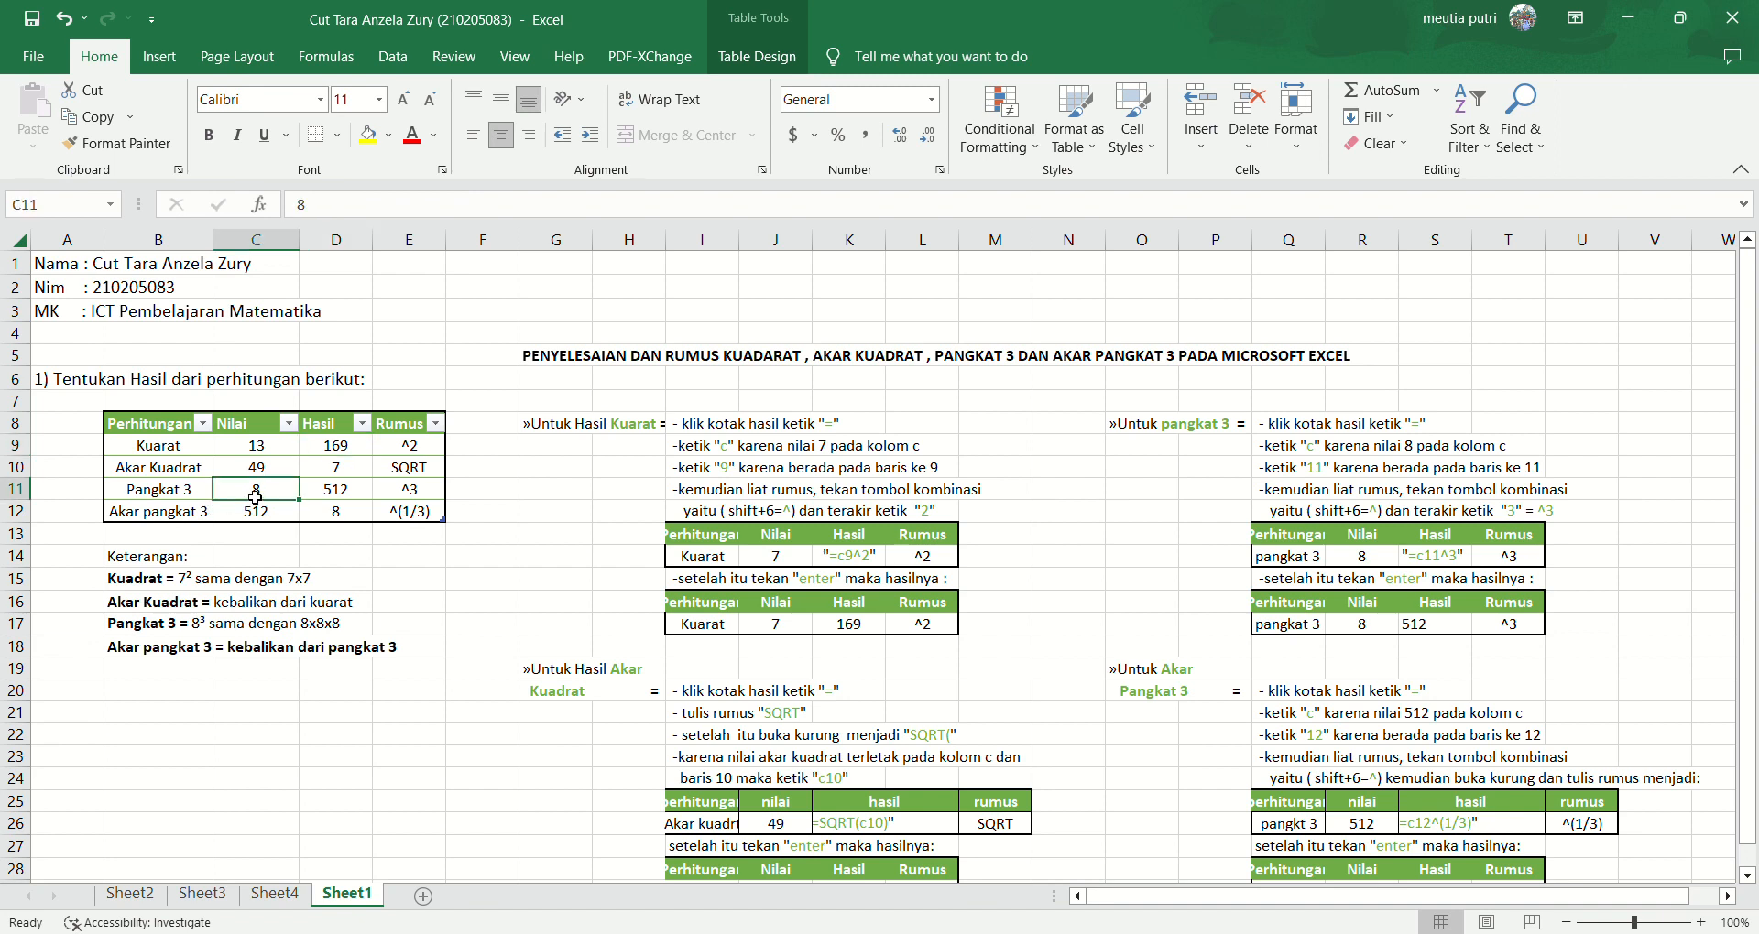
double_click(255, 497)
key(BackSpace)
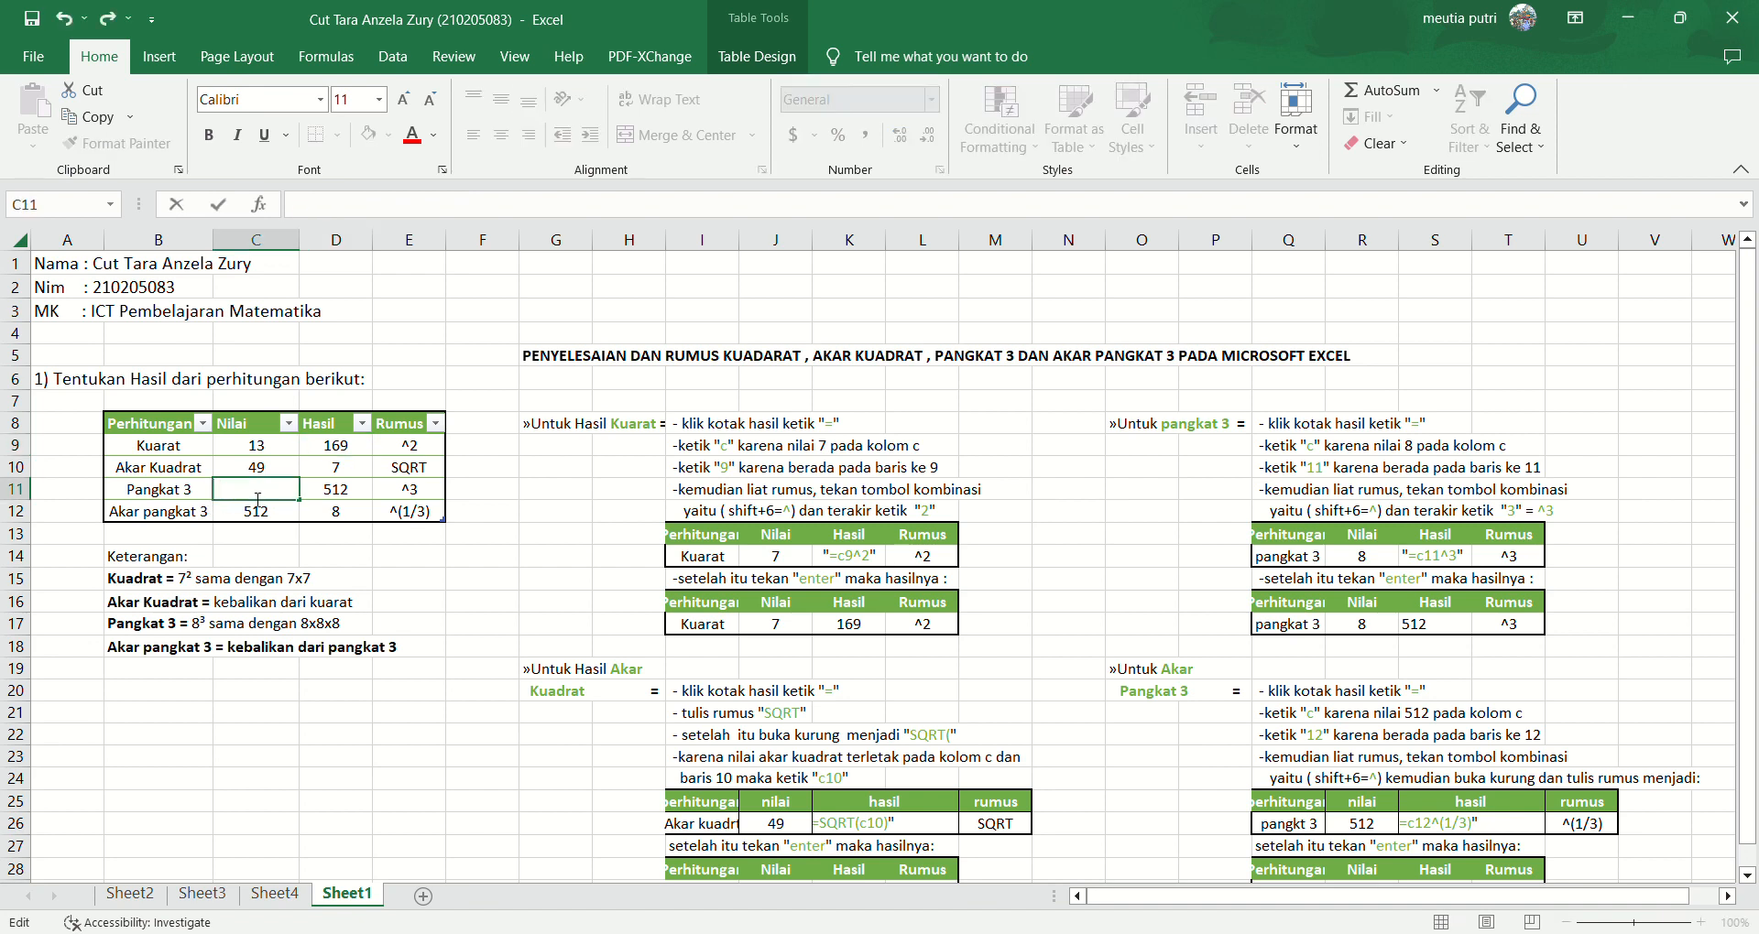
text(12)
click(340, 500)
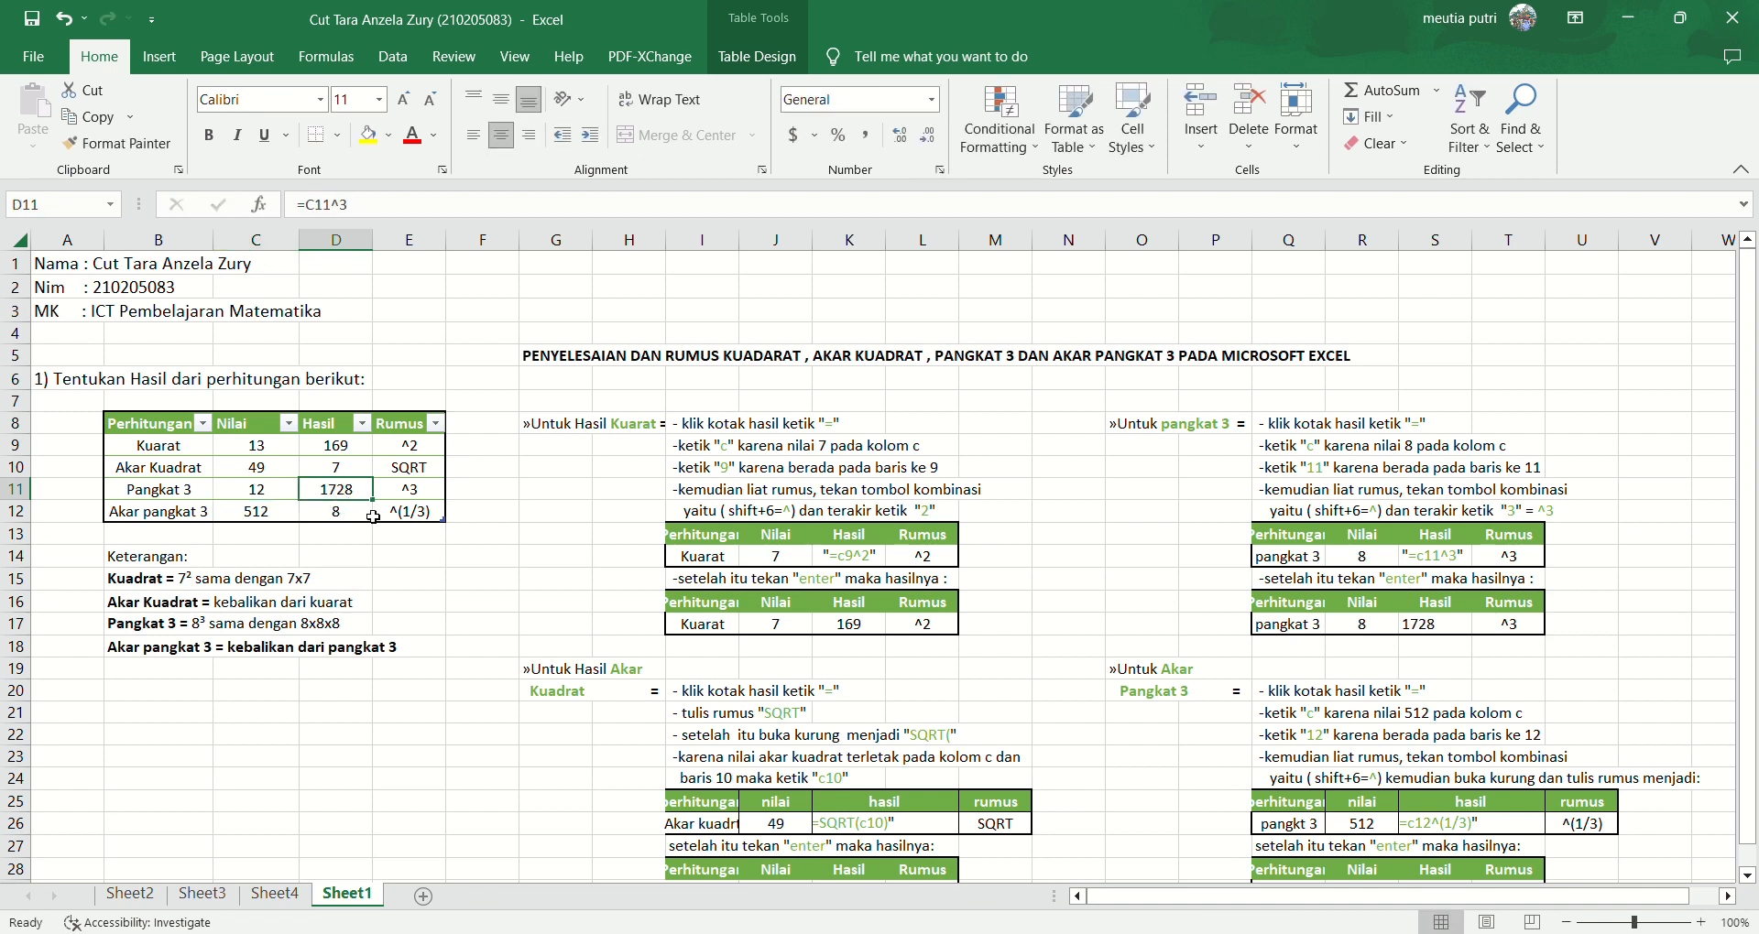